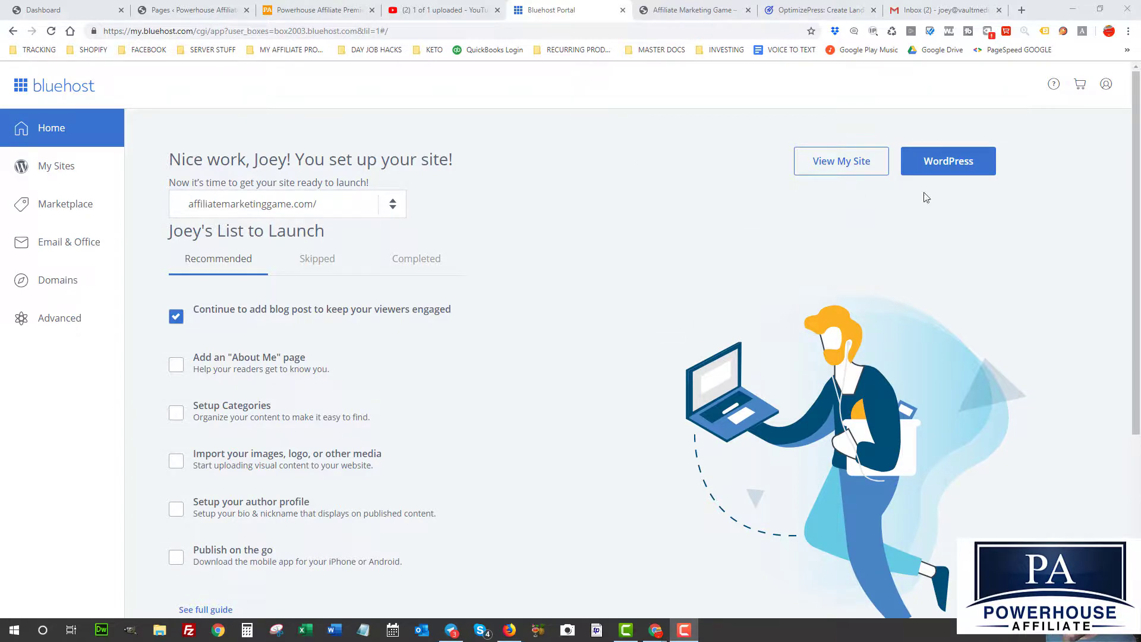
Step: Open the WordPress admin for affiliatemarketinggame.com, dismissing the OptinMonster pop-up, and check the live site's front page
left_click(948, 161)
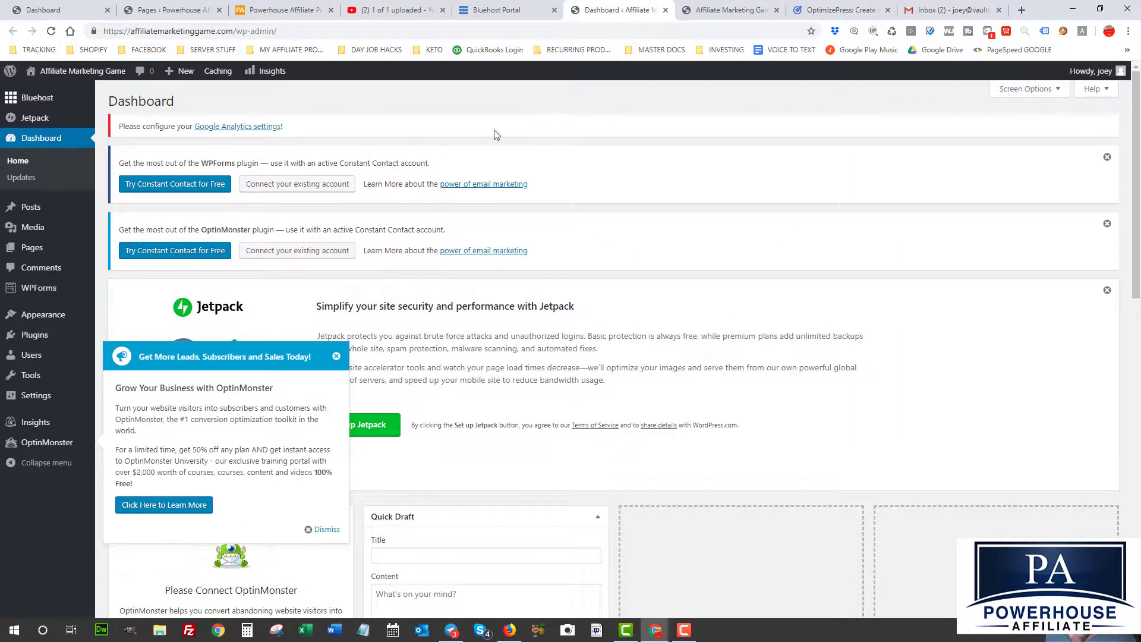
left_click(336, 358)
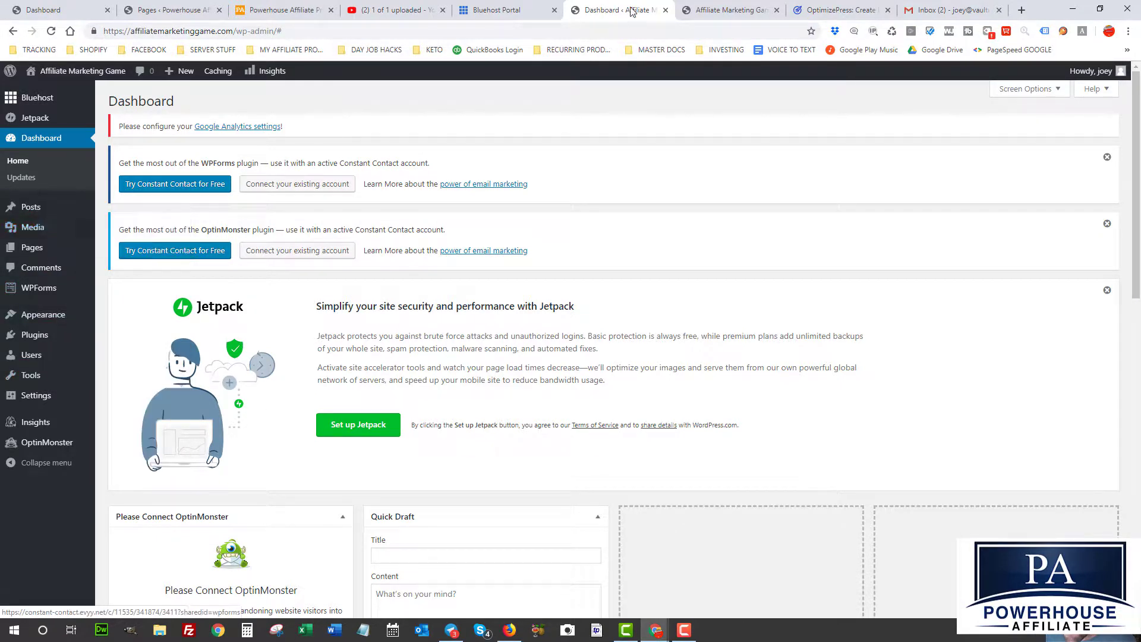
left_click(699, 10)
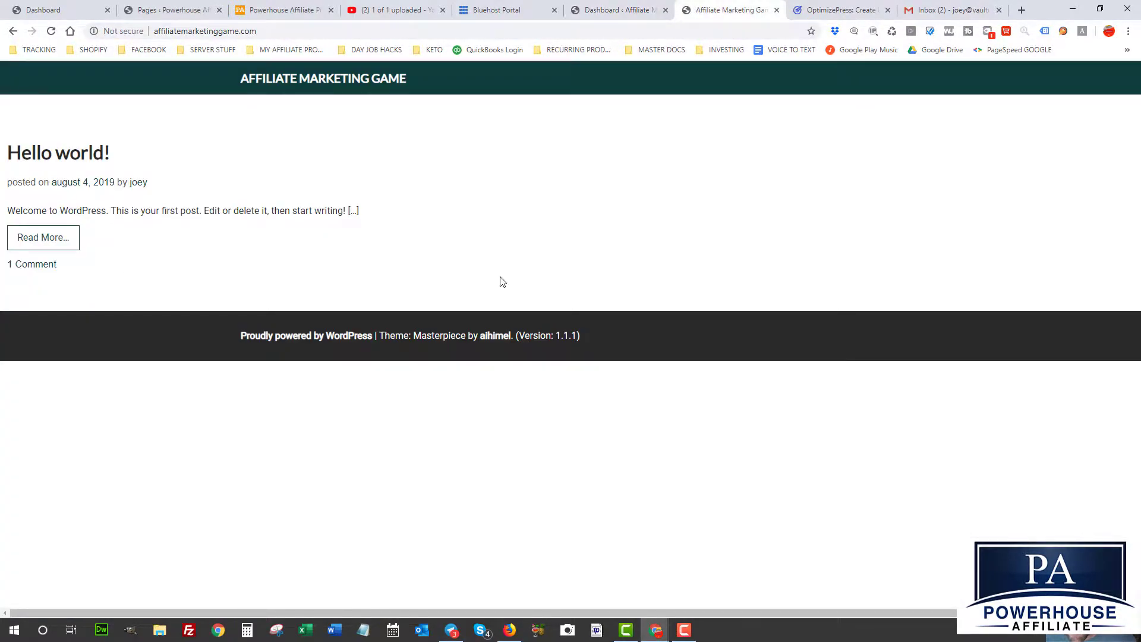
left_click(618, 11)
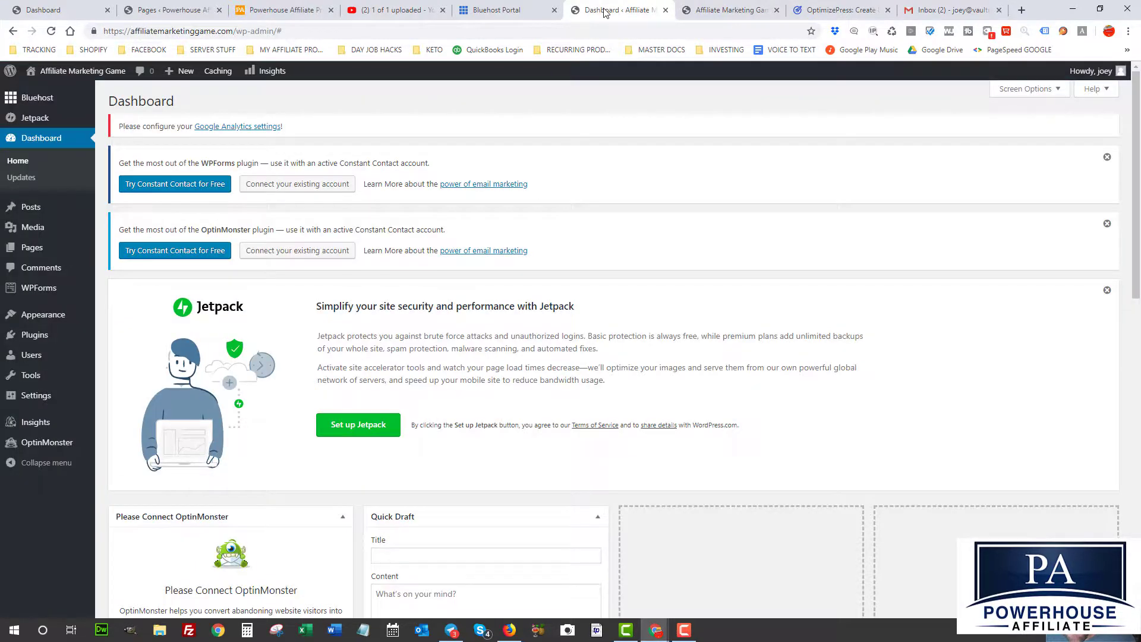
Step: Open the list of installed plugins and review the preinstalled ones, including the Bluehost plugin's description
mouse_move(79, 316)
mouse_move(32, 338)
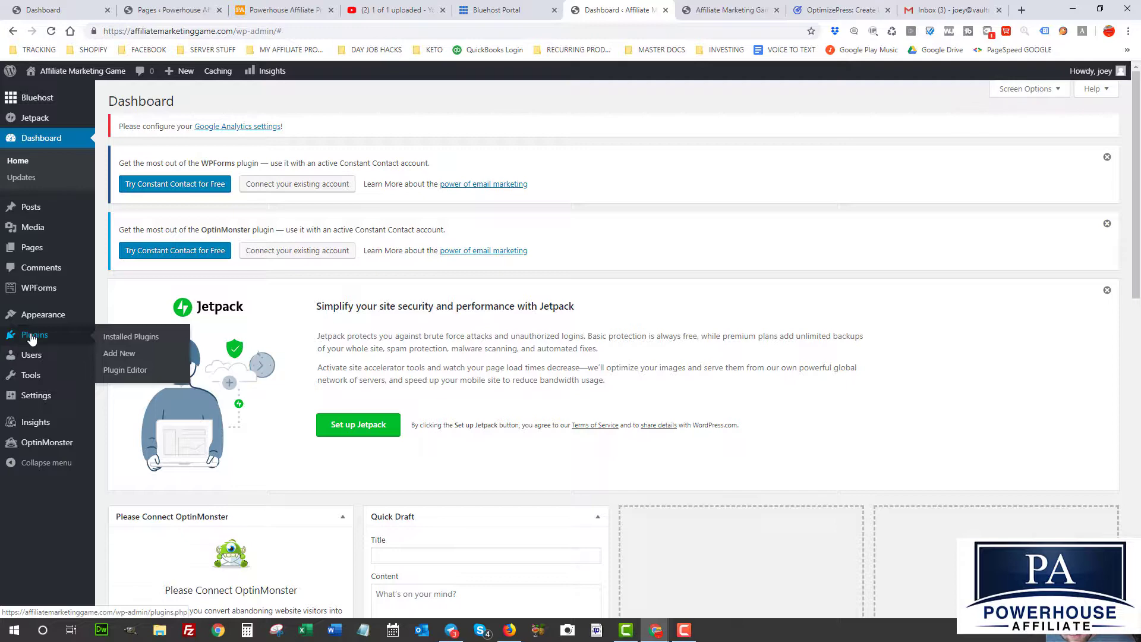
left_click(32, 338)
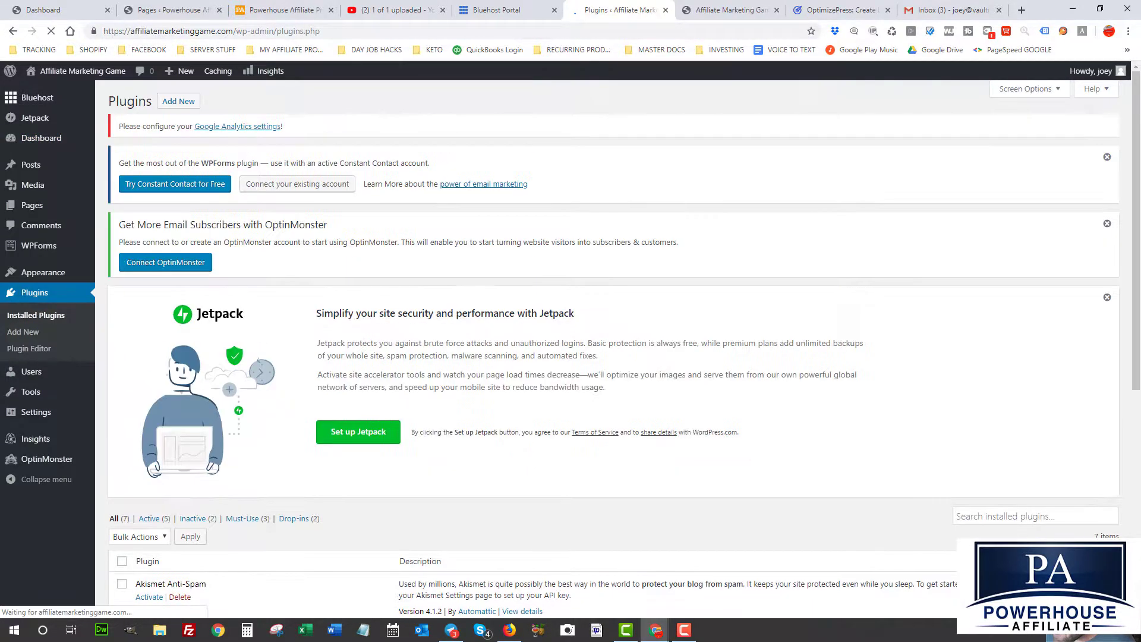
scroll(611, 350, "down", 5)
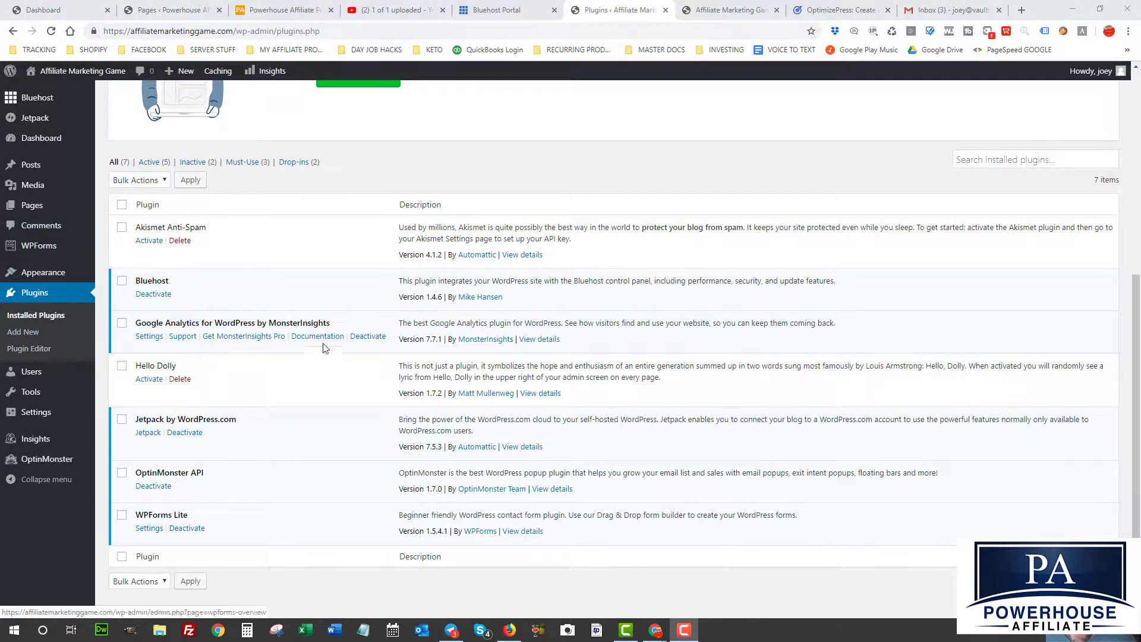
scroll(336, 356, "down", 1)
scroll(350, 416, "up", 1)
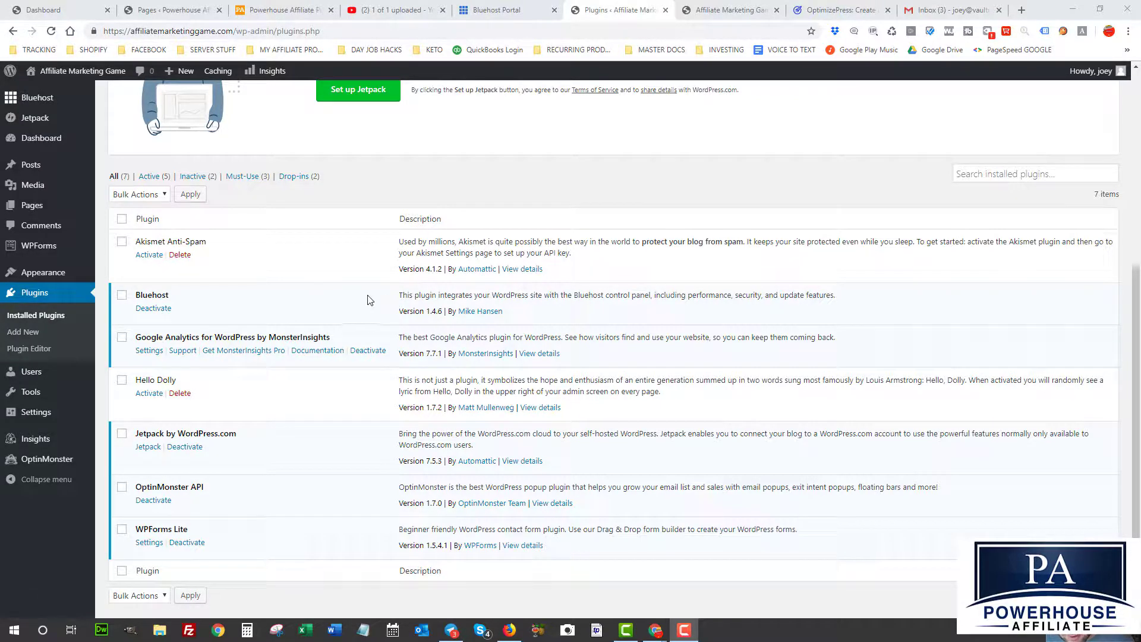
left_click_drag(436, 297, 669, 312)
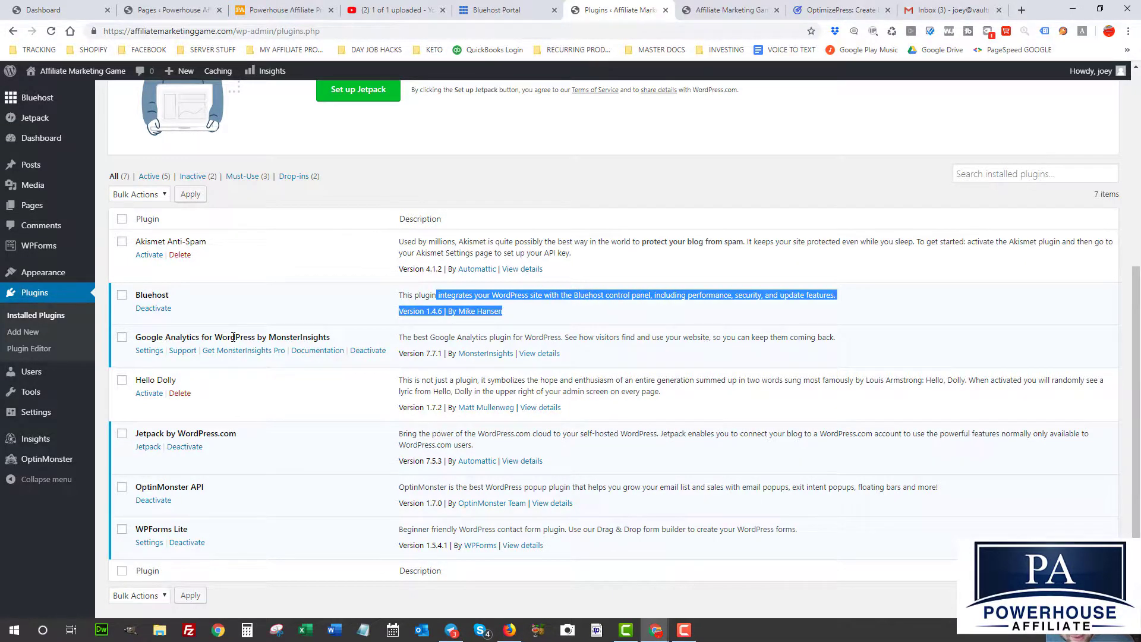
Step: Delete the Hello Dolly plugin from the site and confirm its removal
scroll(211, 300, "down", 1)
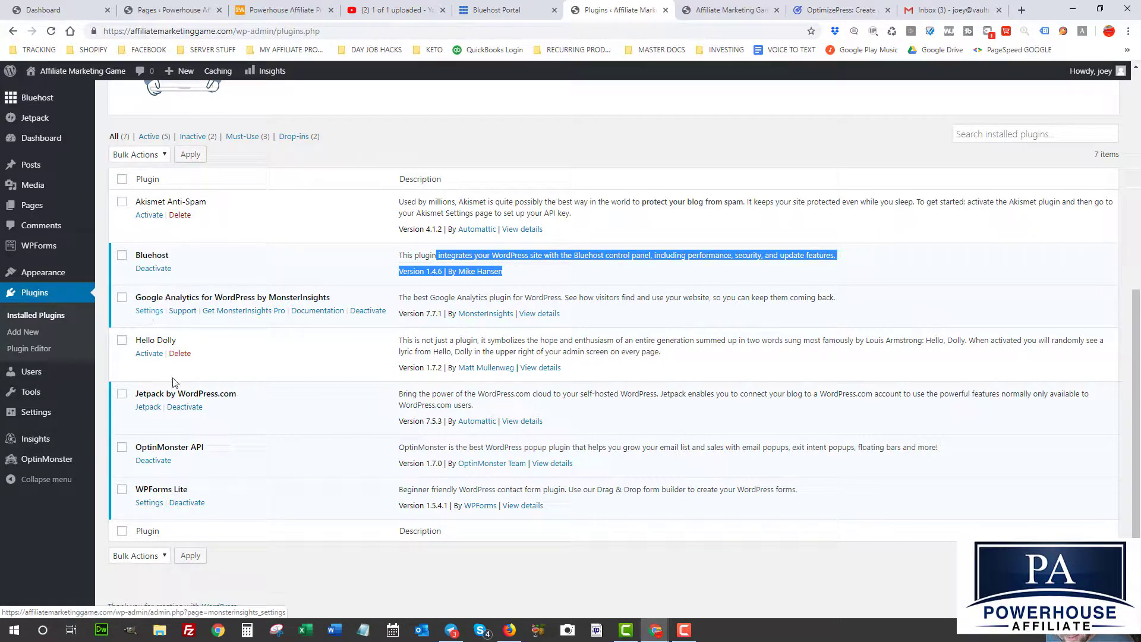
left_click(186, 356)
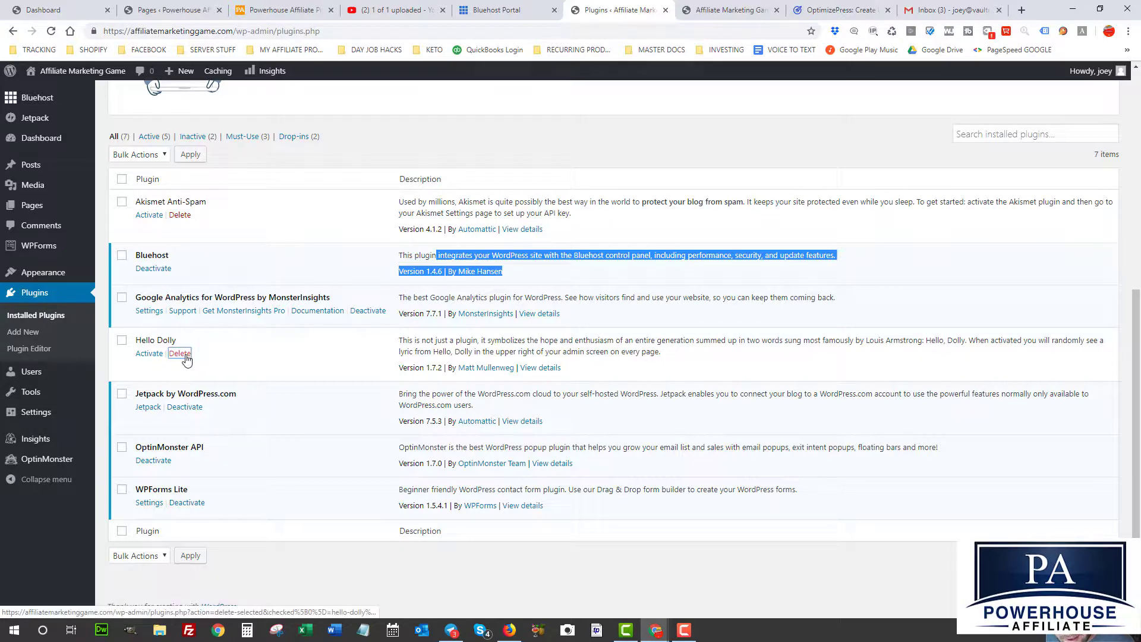
left_click(617, 98)
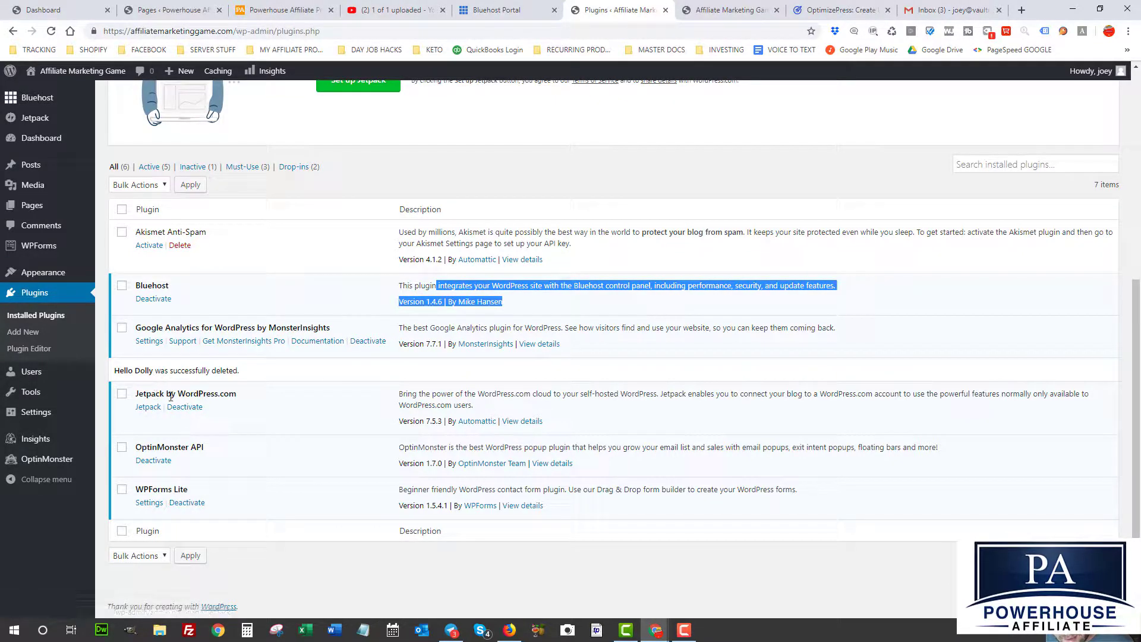
Step: Look over the remaining installed plugins and search for a new plugin with the keyword "rank math"
scroll(293, 262, "up", 5)
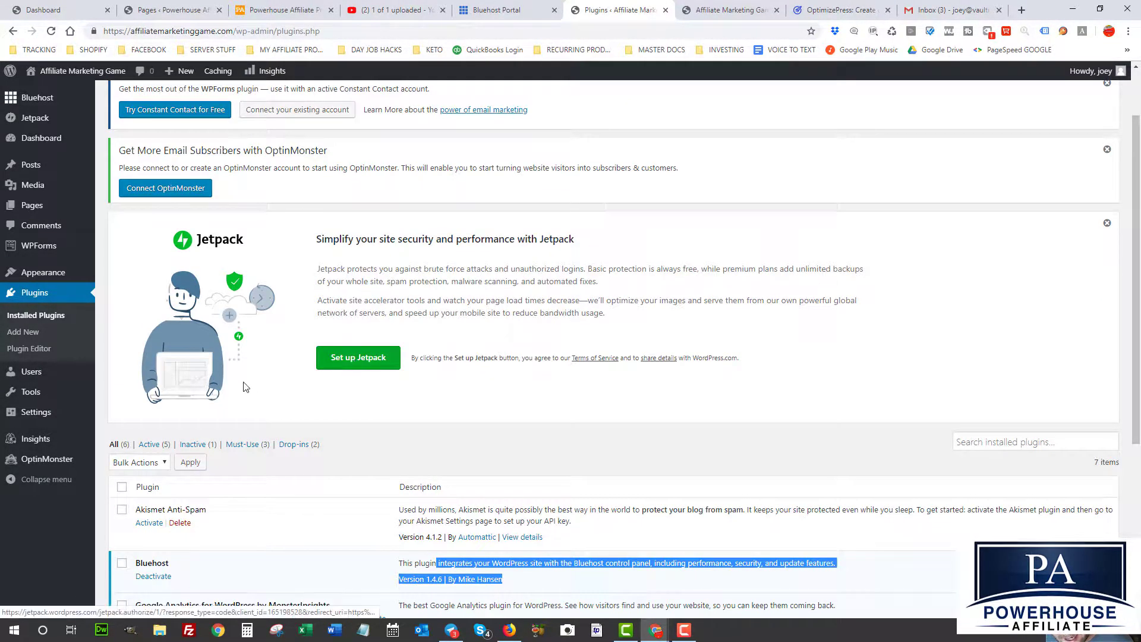
scroll(301, 376, "down", 5)
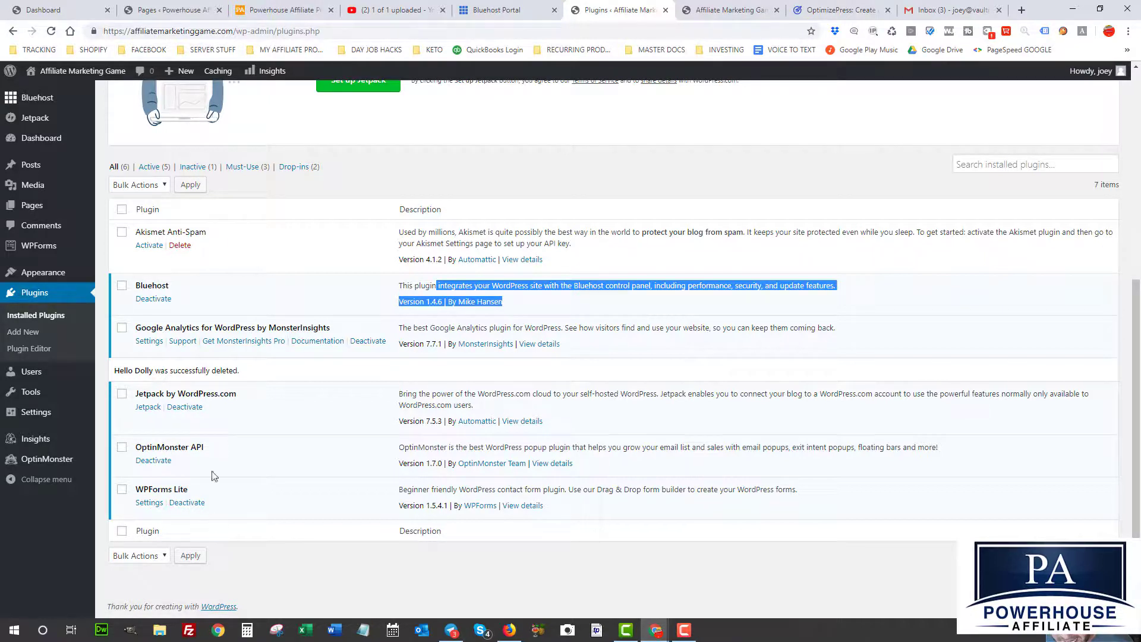
scroll(411, 489, "up", 6)
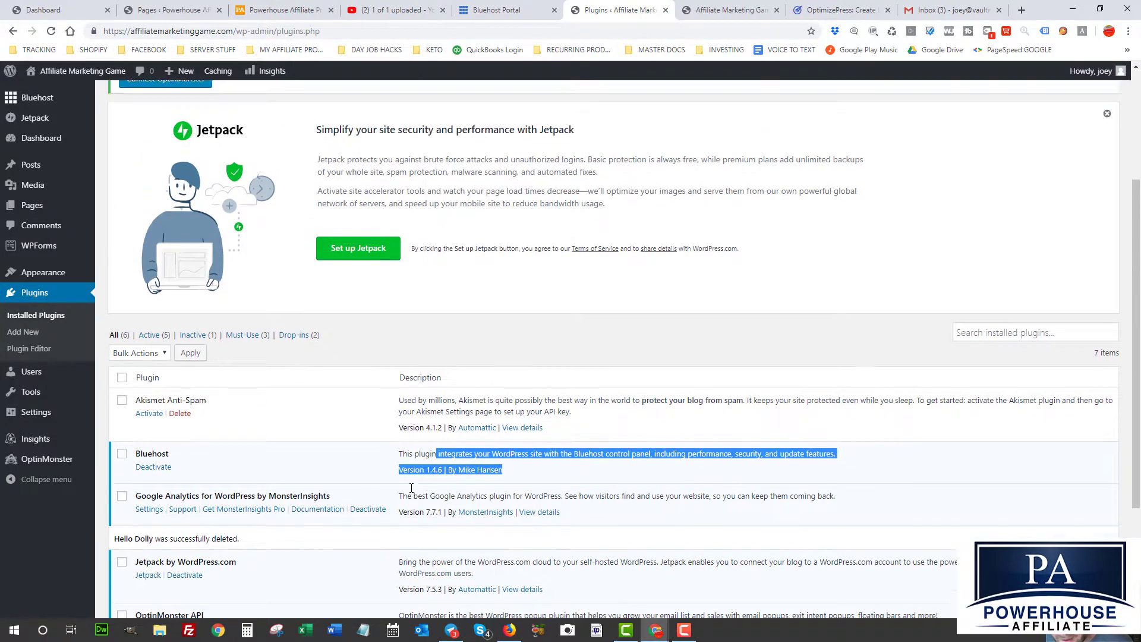
scroll(318, 479, "down", 5)
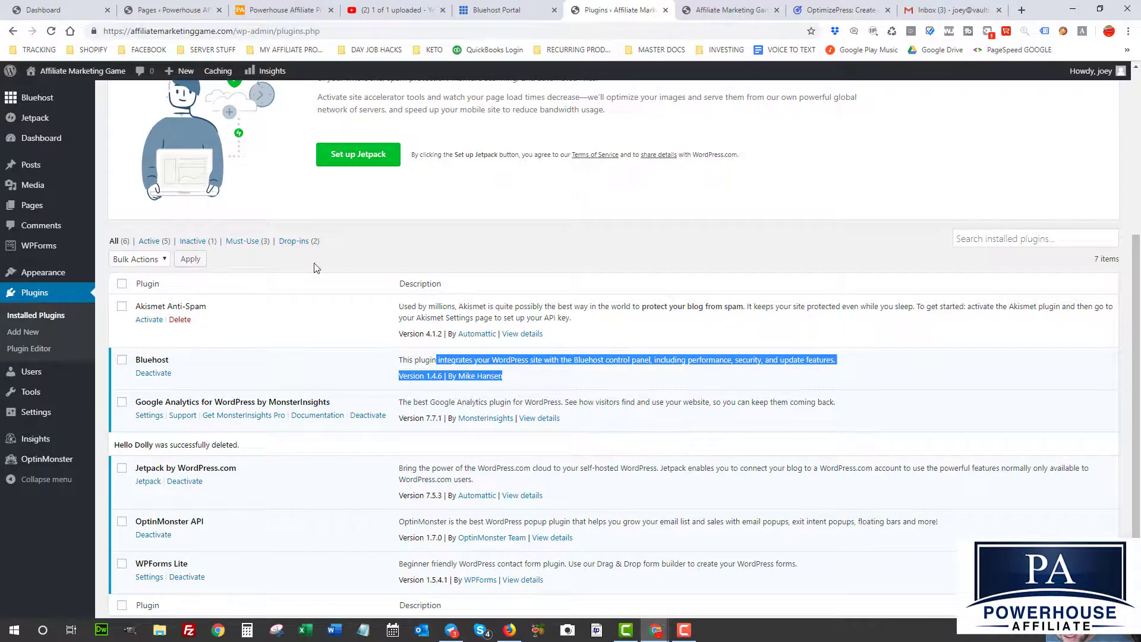
scroll(259, 268, "up", 5)
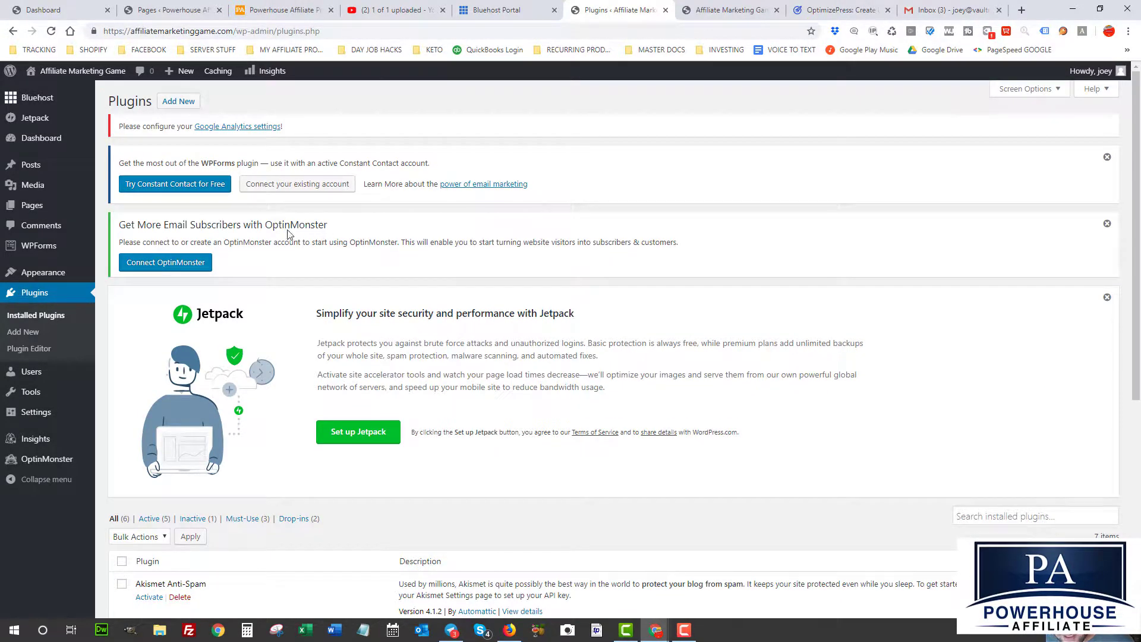
left_click(186, 104)
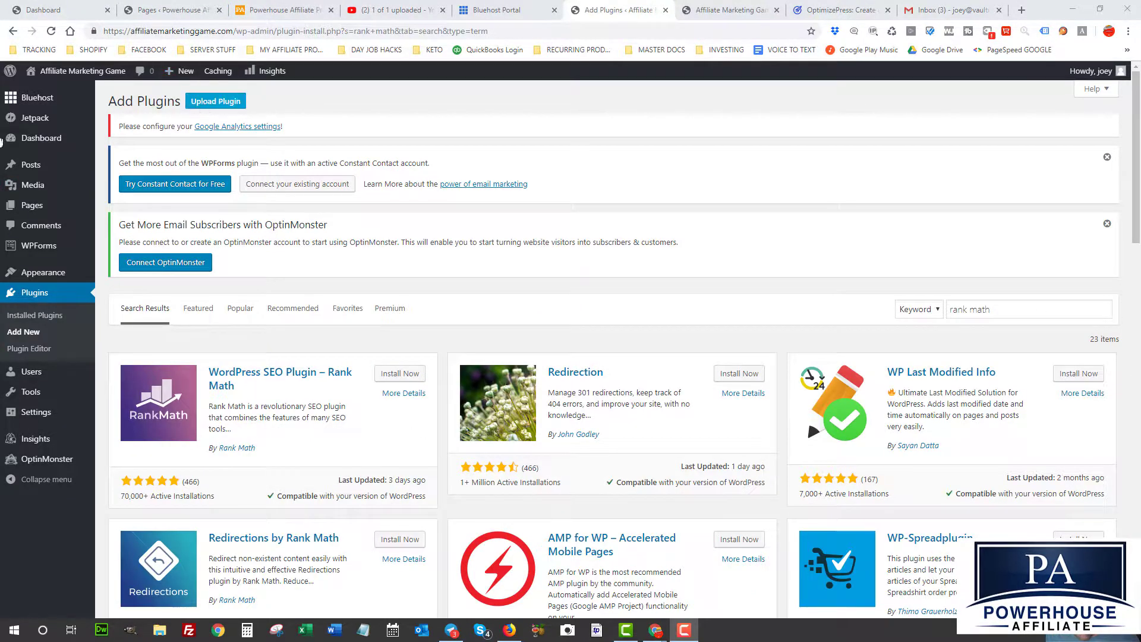
left_click_drag(992, 311, 933, 309)
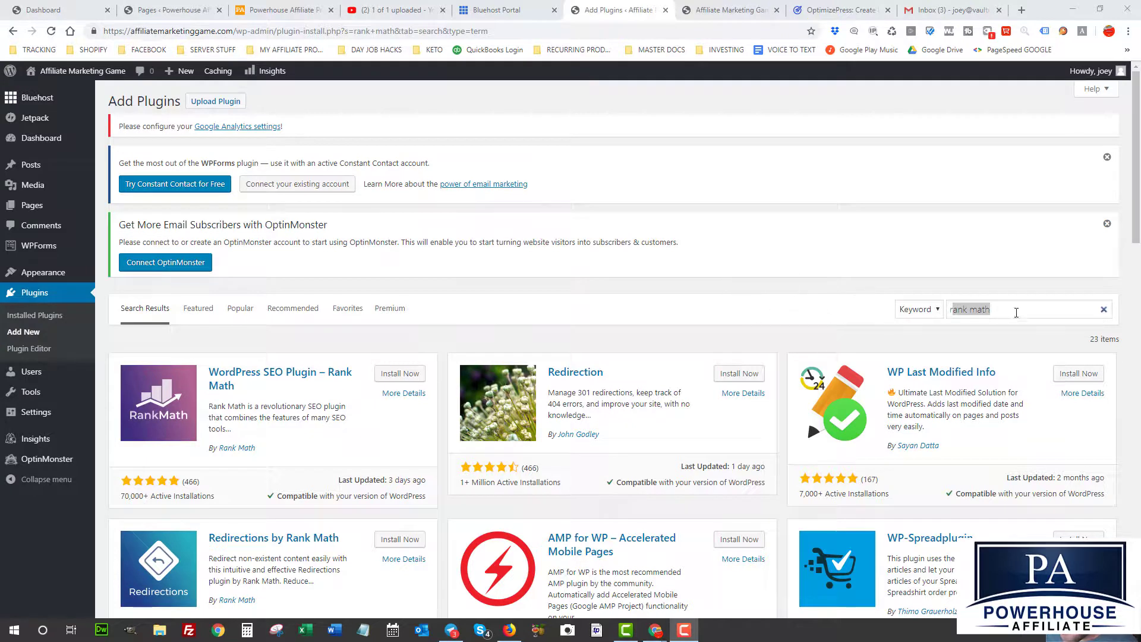
left_click(1001, 309)
triple_click(949, 309)
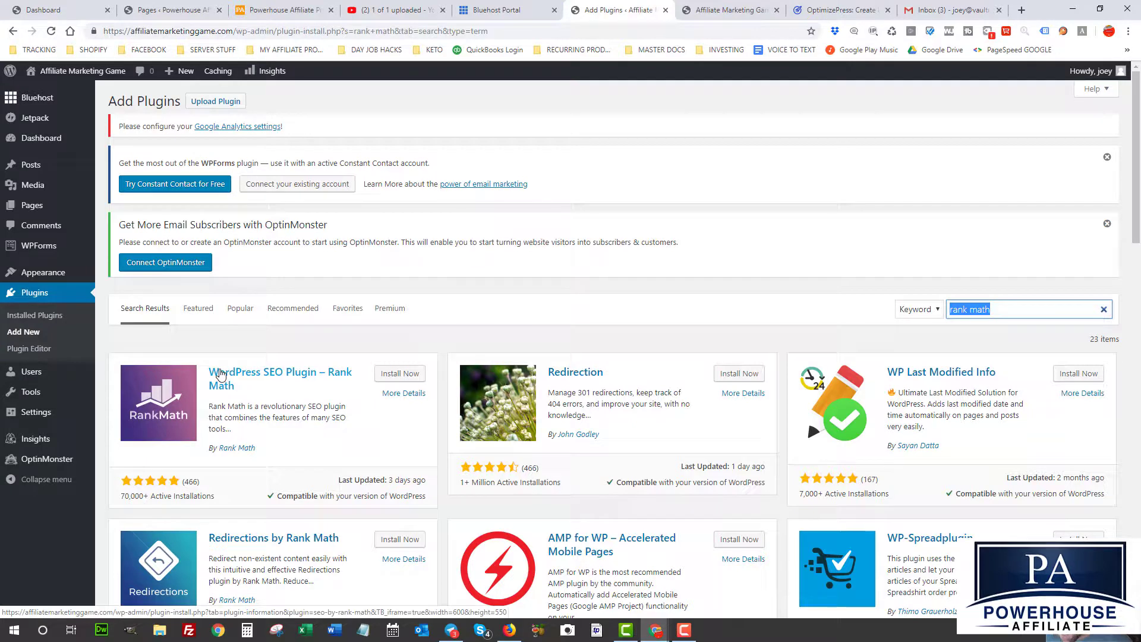
Step: Install and activate the WordPress SEO Plugin – Rank Math
left_click(402, 376)
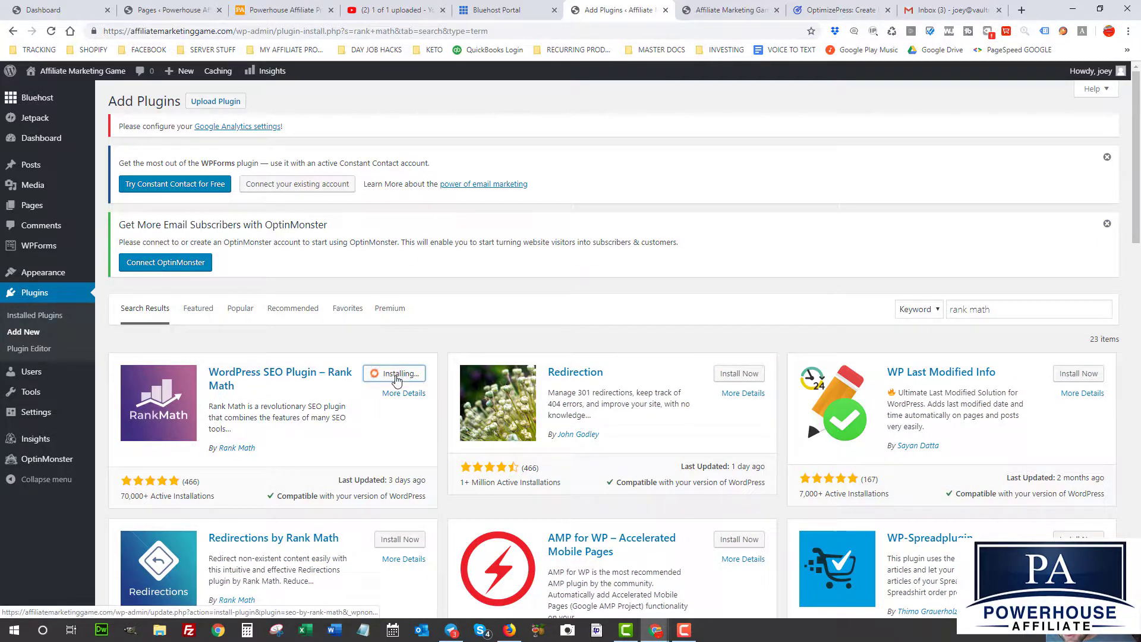
left_click(406, 373)
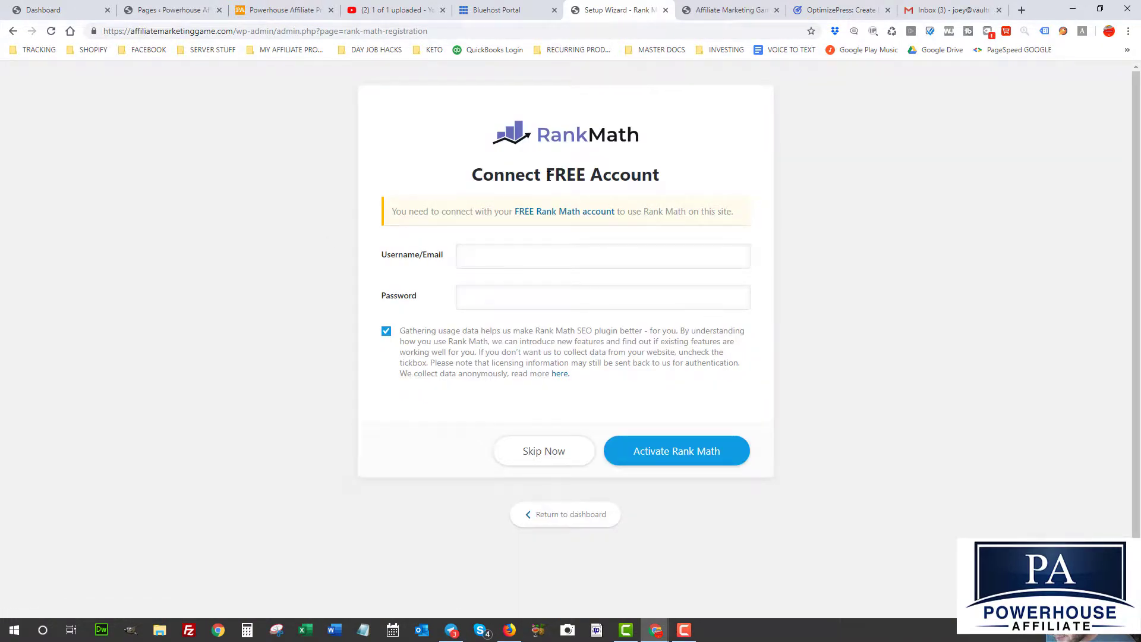
Step: Connect the free Rank Math account by entering the account's username or email and password, and activate Rank Math
left_click_drag(493, 175, 620, 175)
left_click(619, 175)
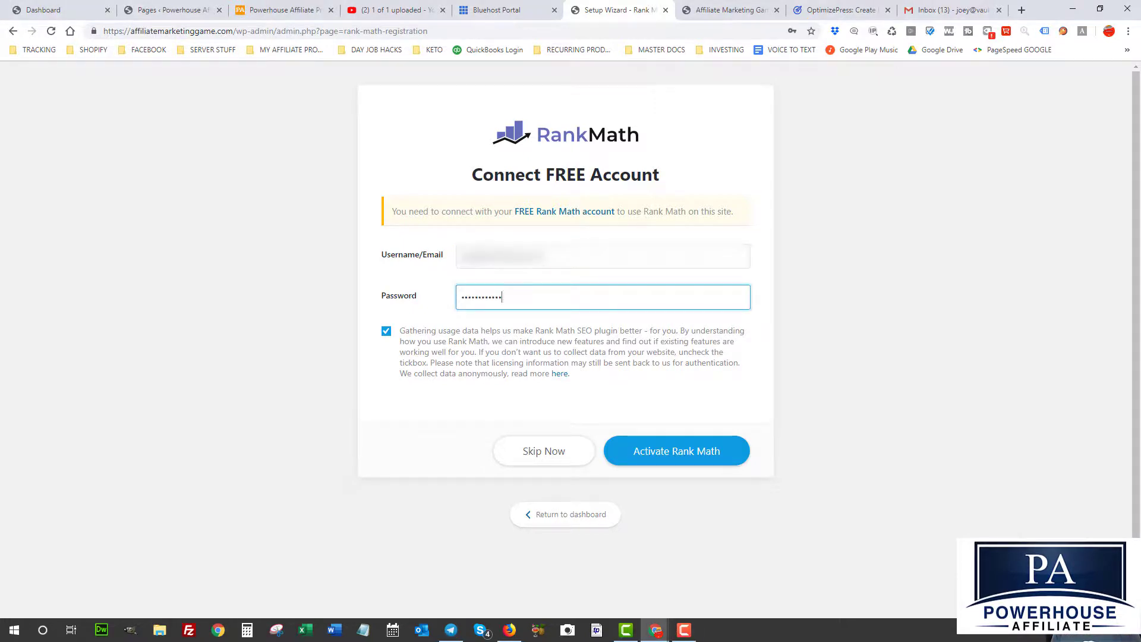
key("Return")
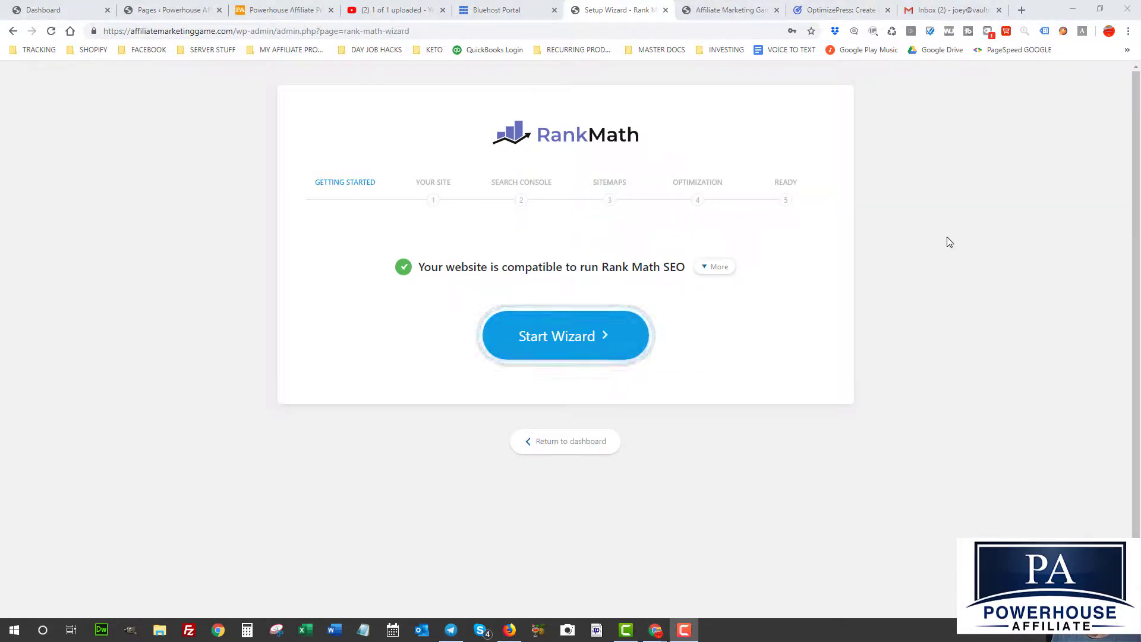
Step: Start the Rank Math setup wizard and set the site type to Other Business Website
left_click(555, 343)
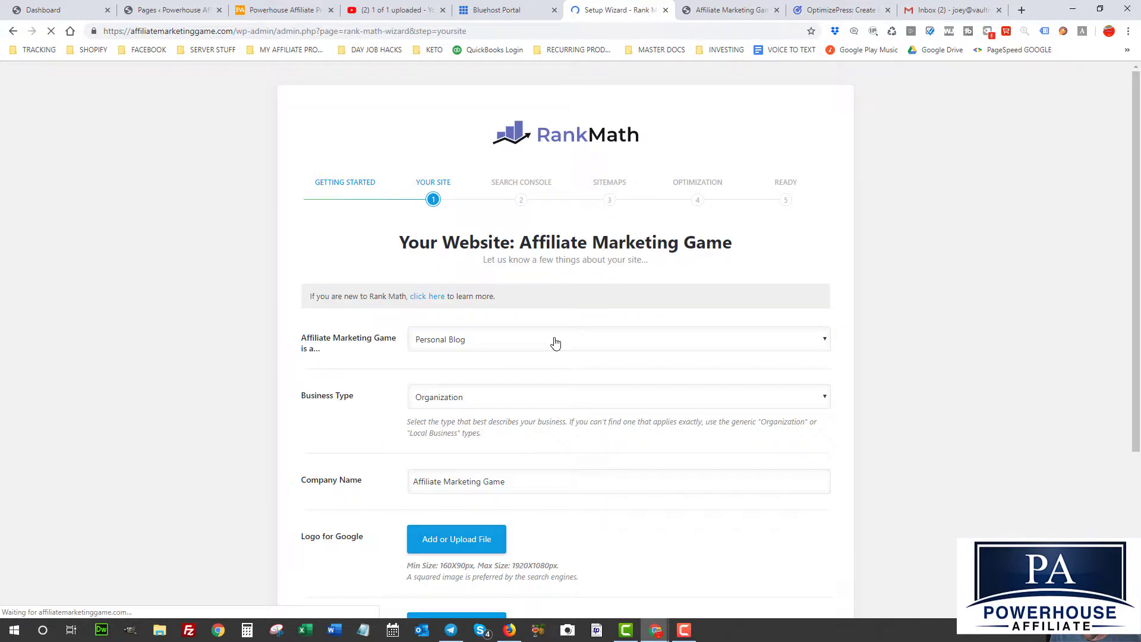
scroll(471, 259, "down", 1)
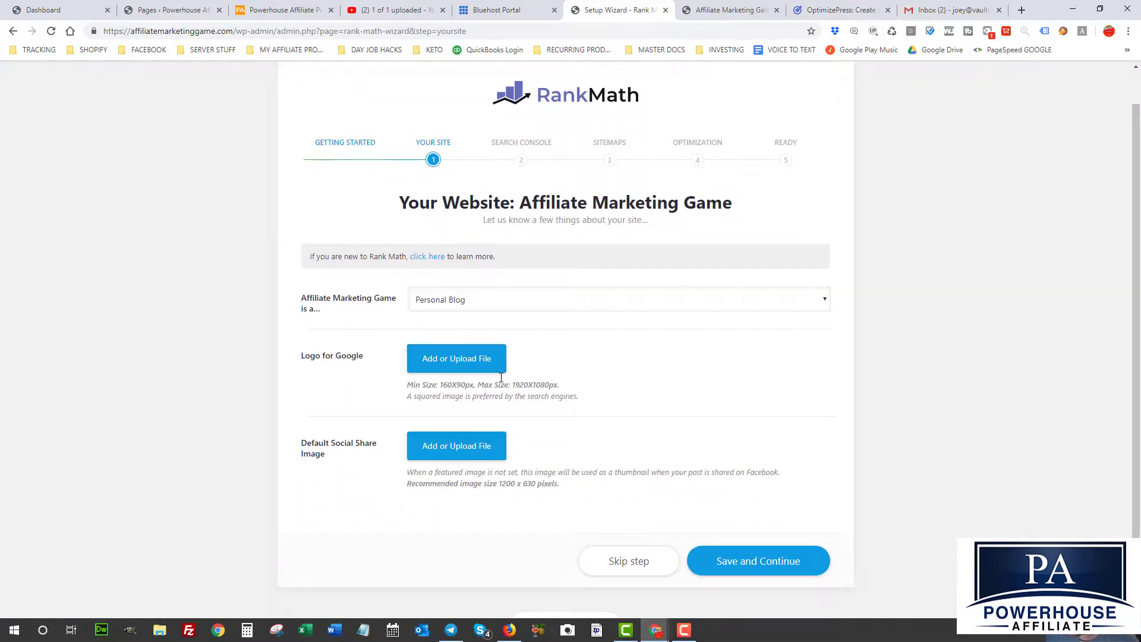
left_click(437, 301)
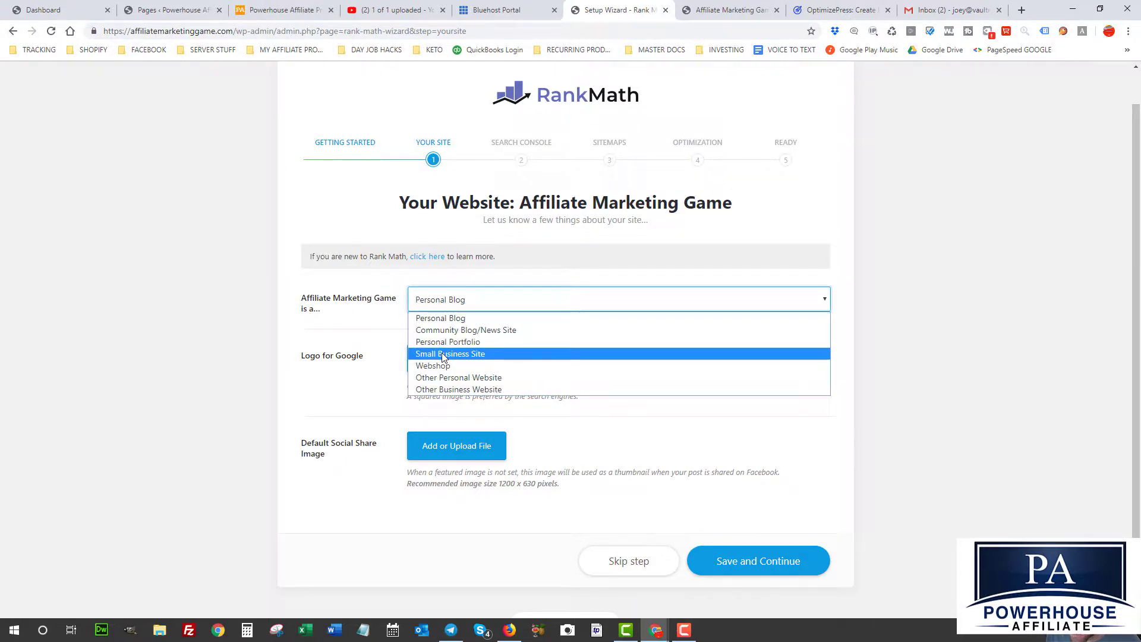
left_click(453, 389)
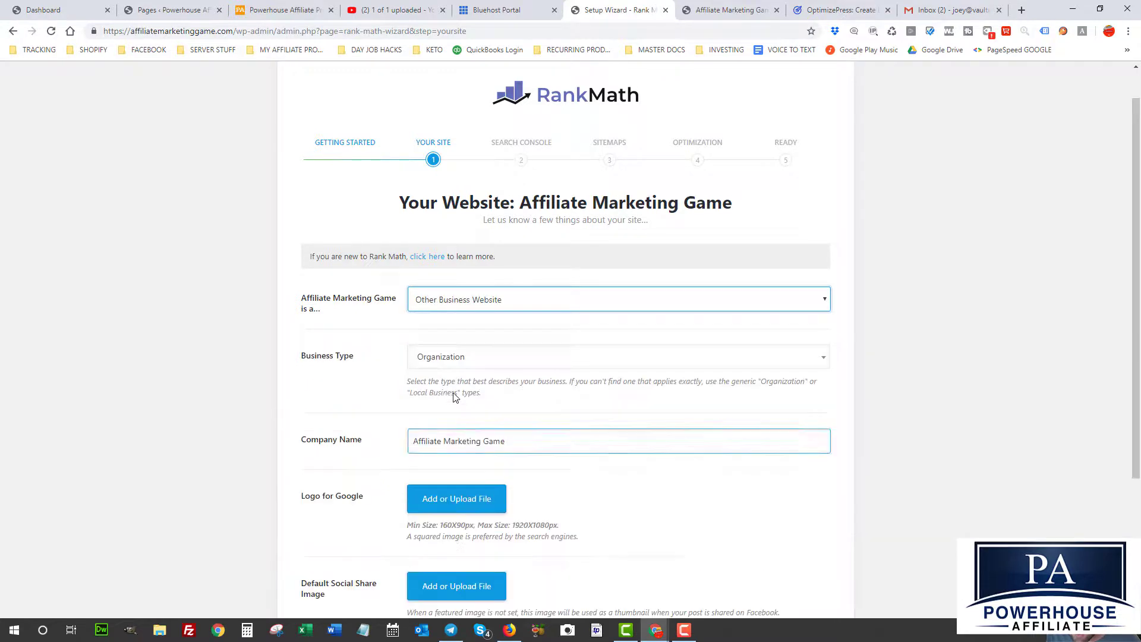
Step: Check the available Business Type options, keeping Organization
left_click(465, 357)
scroll(478, 469, "down", 3)
scroll(484, 486, "down", 2)
left_click(365, 387)
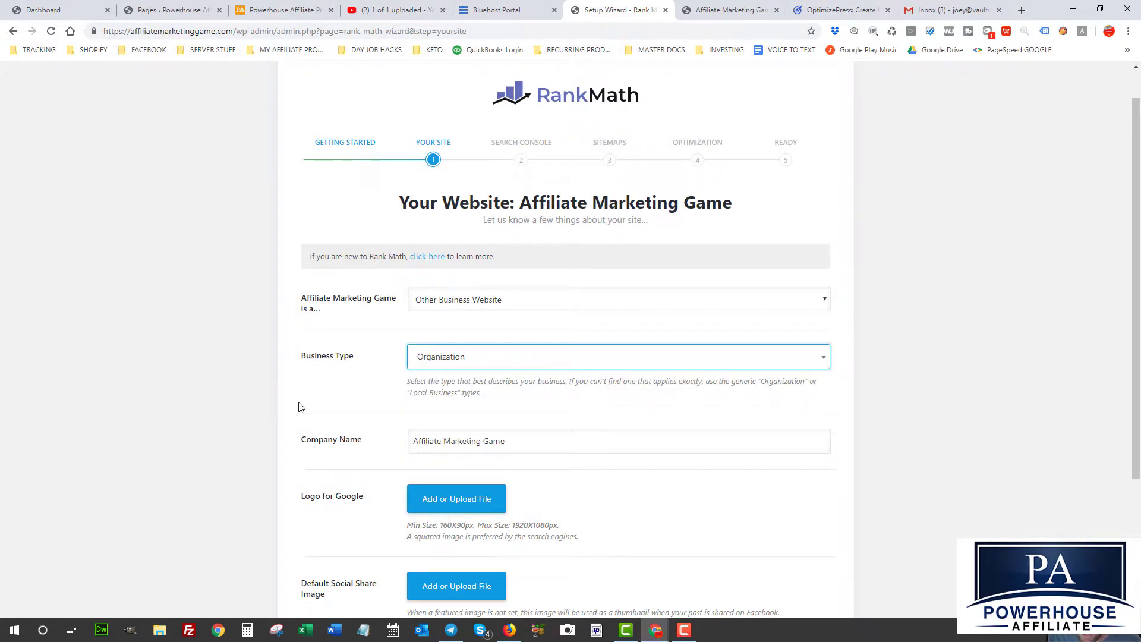
Step: Set logo.jpg from the media library as the Logo for Google and save the Your Site settings, continuing to Search Console
scroll(298, 404, "down", 1)
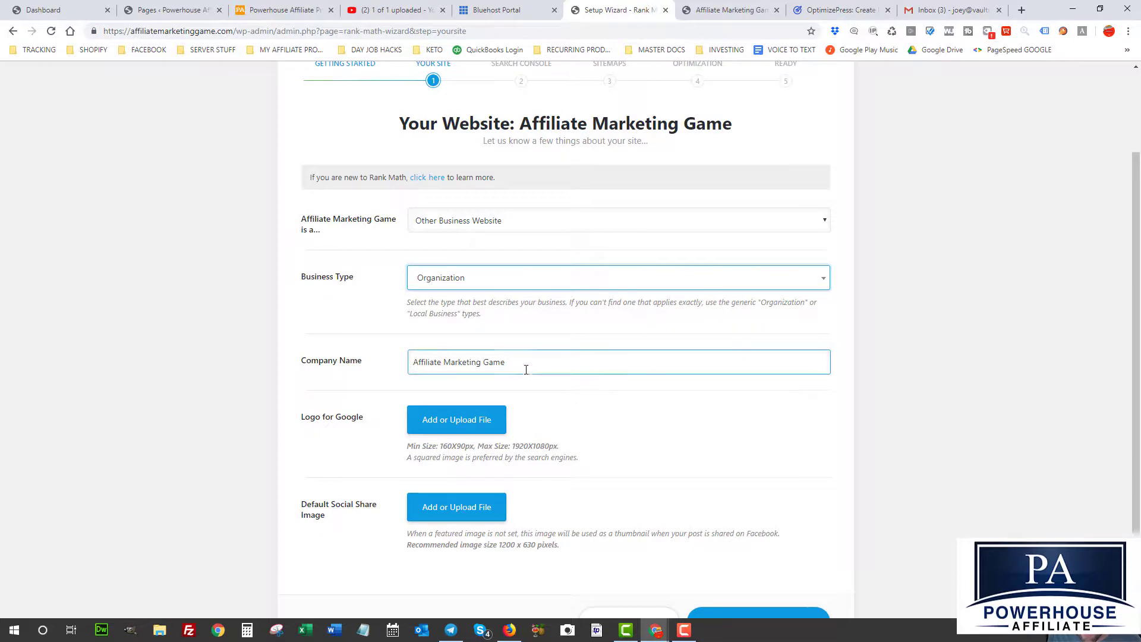
scroll(339, 367, "down", 1)
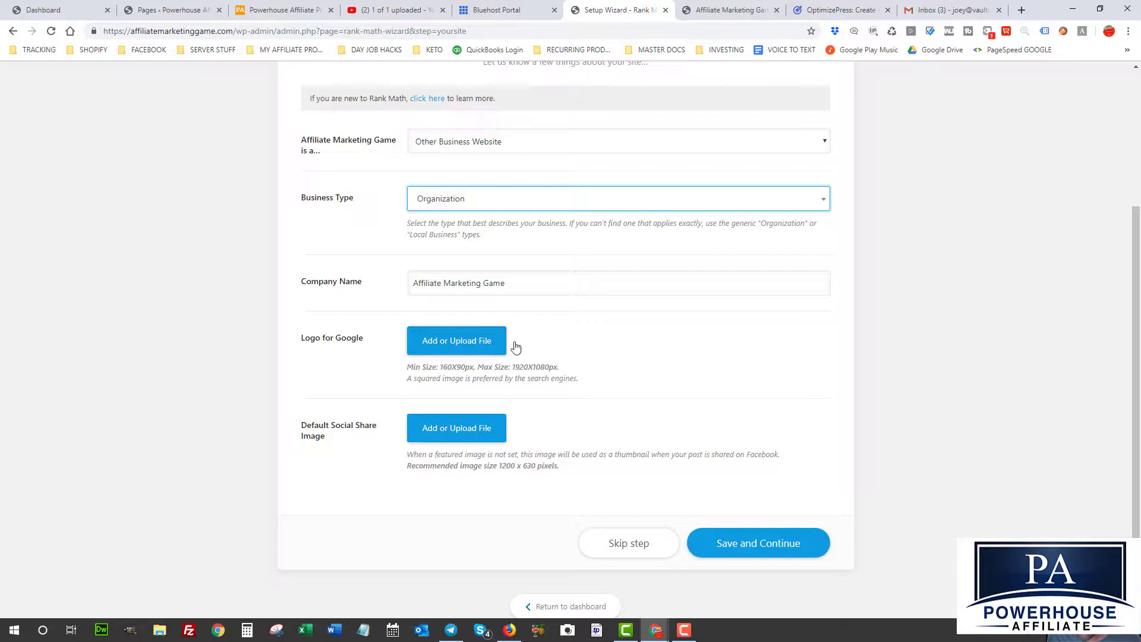
left_click(457, 341)
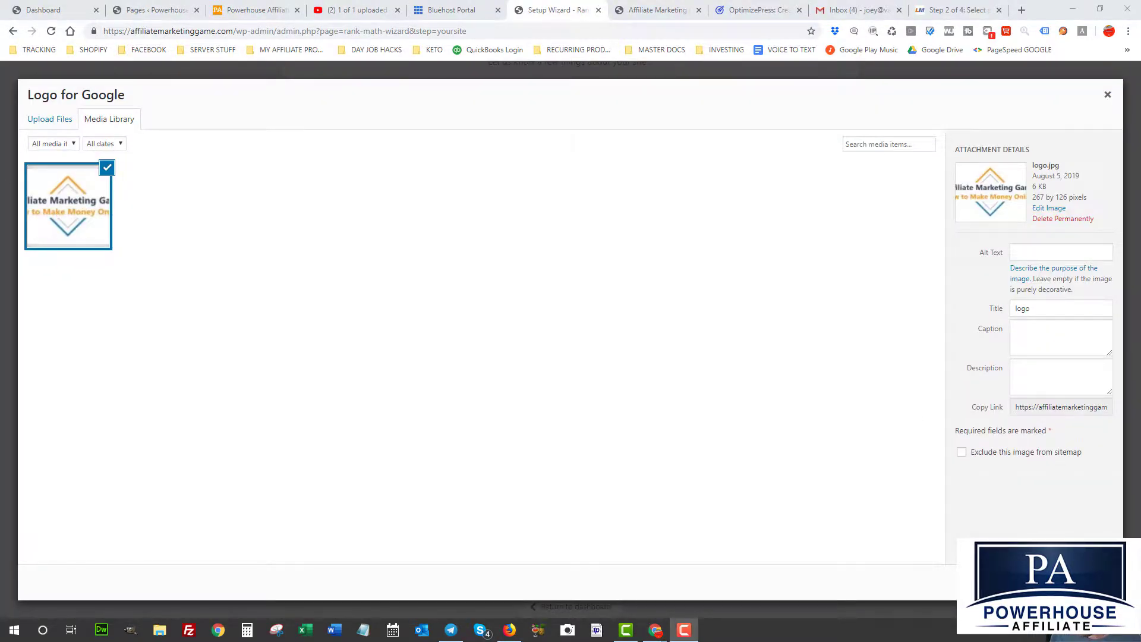
left_click(1079, 581)
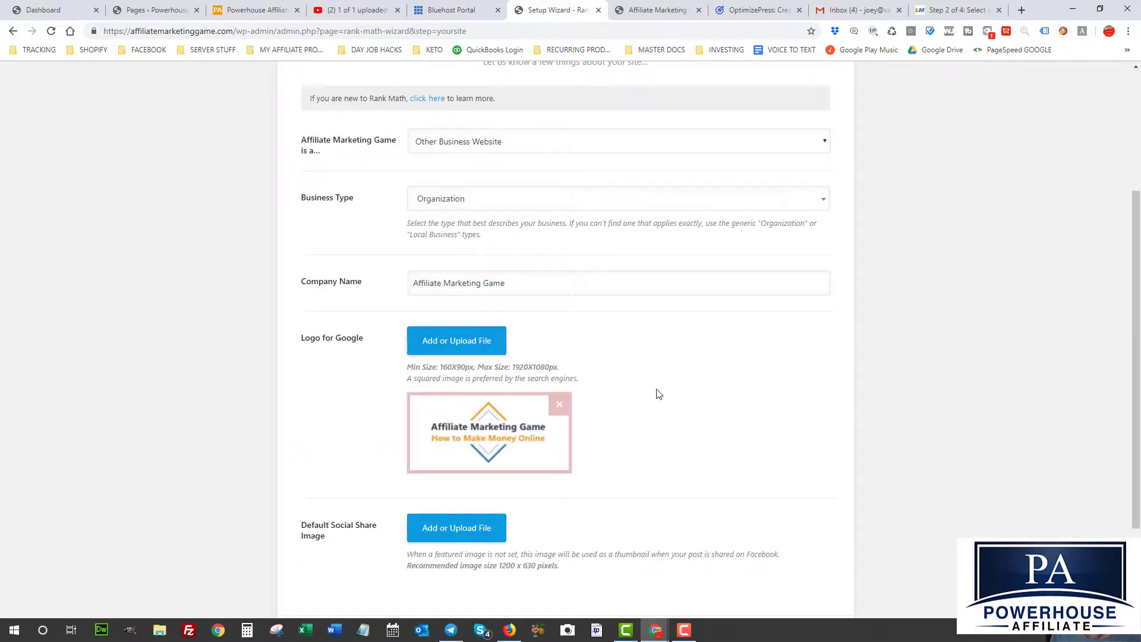
scroll(659, 393, "down", 2)
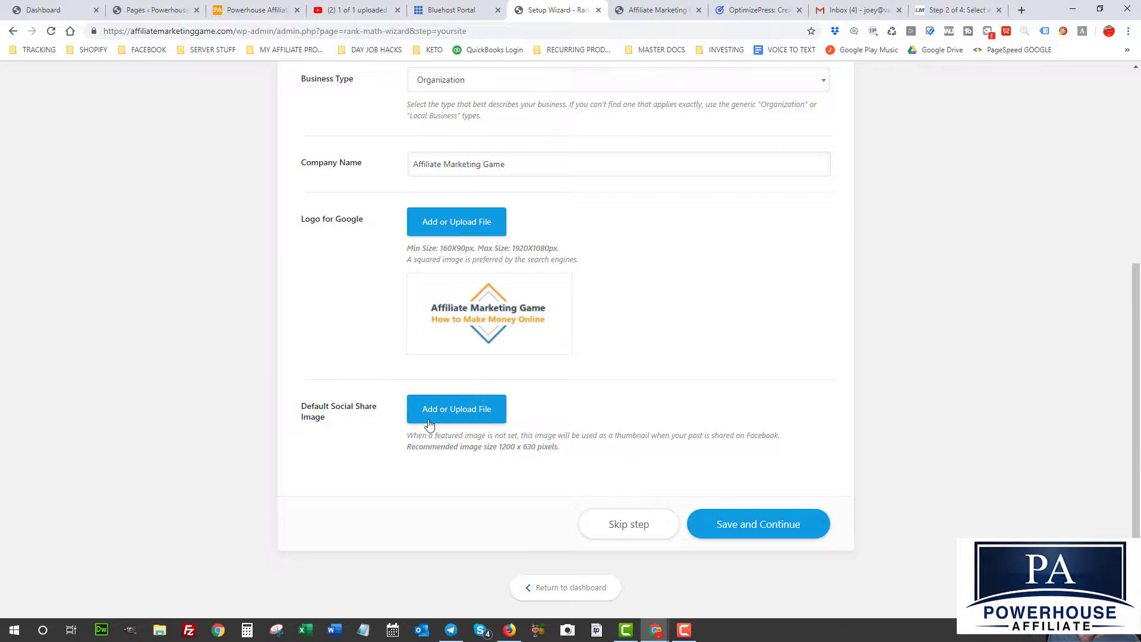
left_click(747, 526)
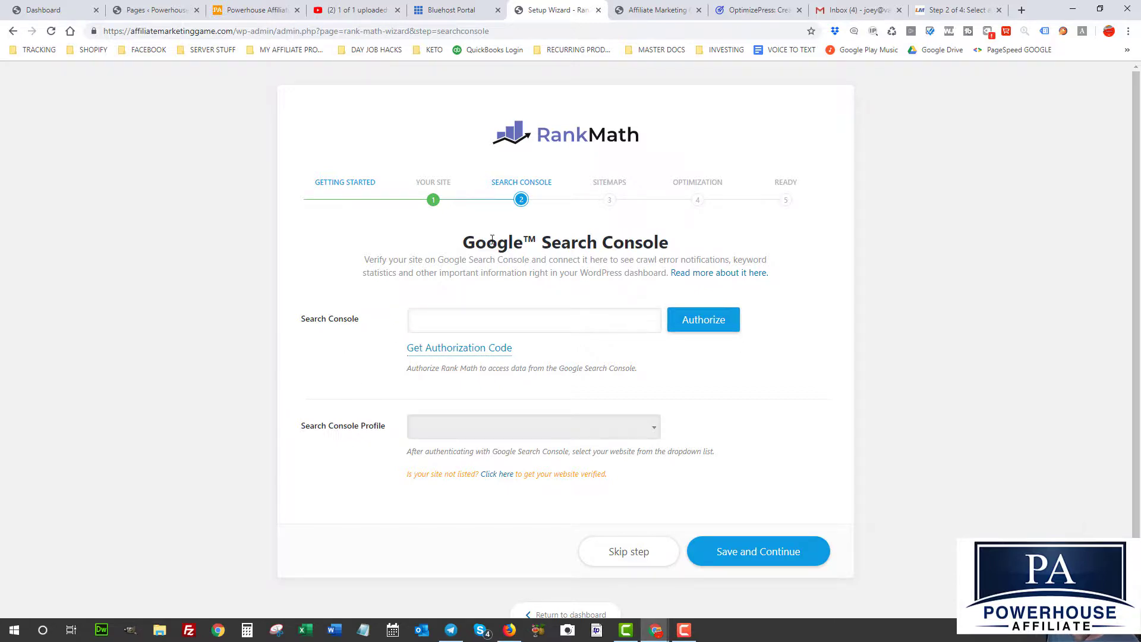
Step: Get a Google authorization code by granting Rank Math access to the Google account, and paste the code into the Search Console field to authorize it
left_click_drag(466, 243, 682, 244)
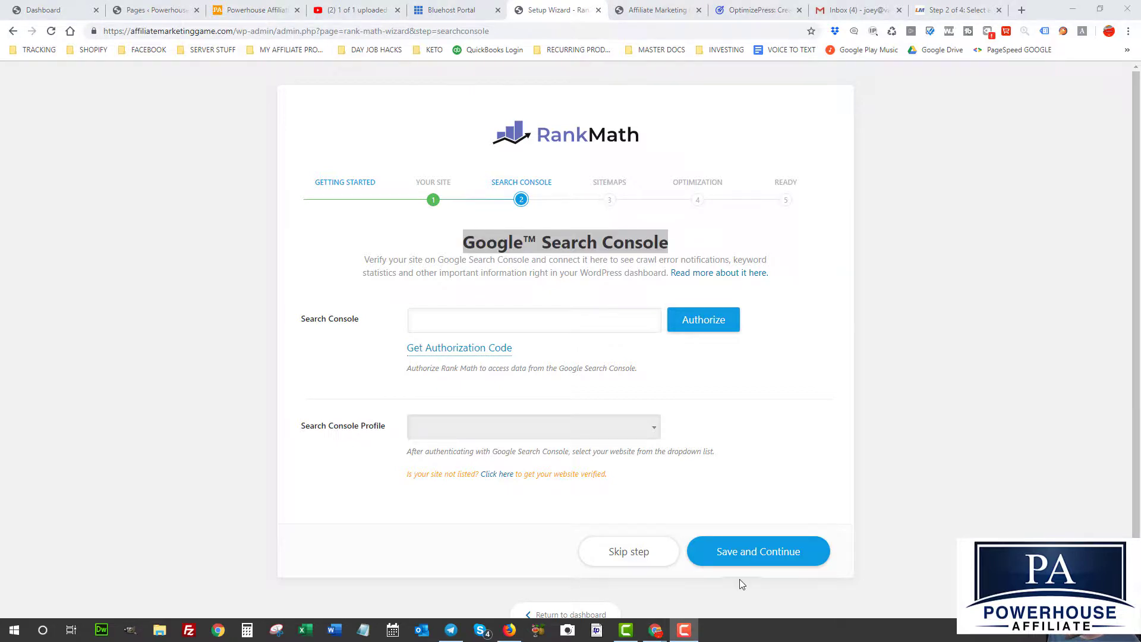
left_click(428, 350)
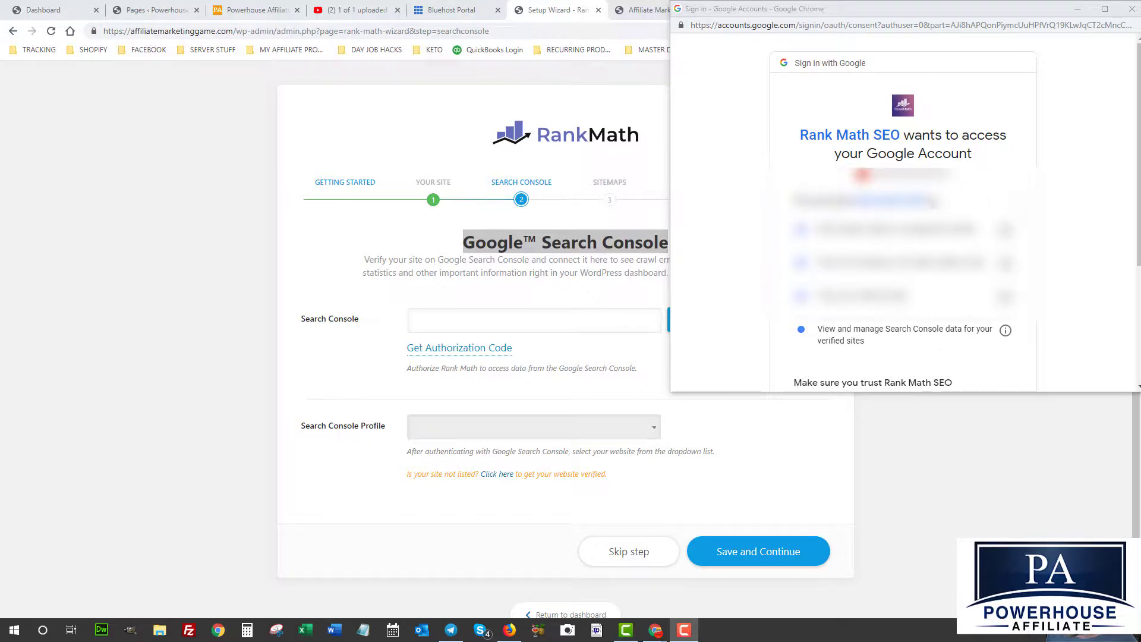
scroll(897, 277, "down", 3)
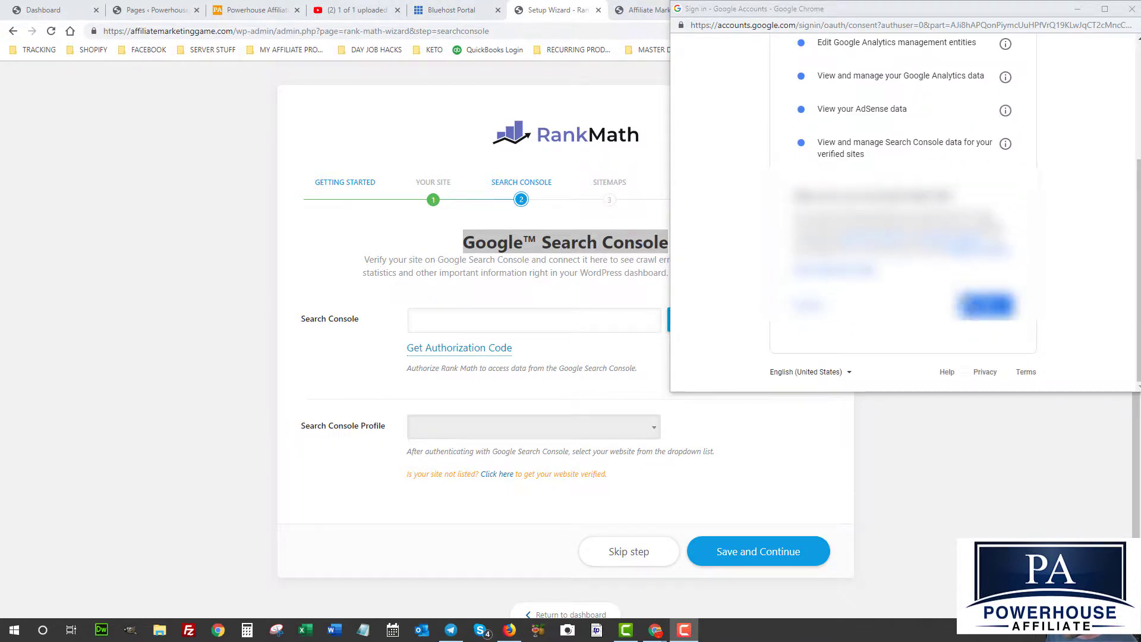
left_click(988, 308)
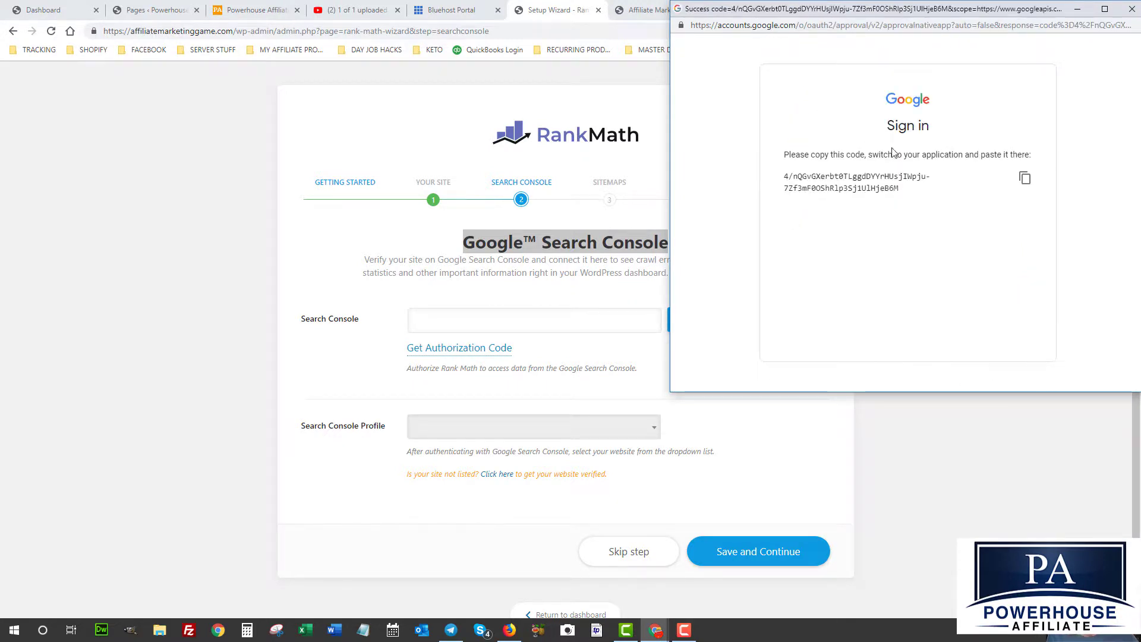
left_click(1025, 180)
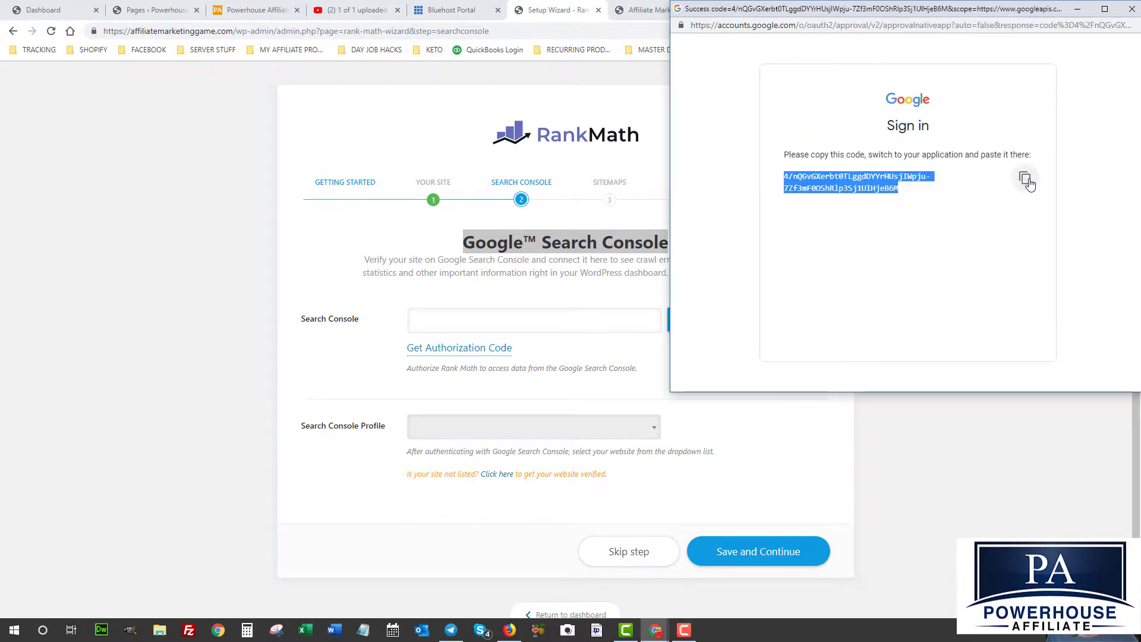
left_click(446, 319)
right_click(449, 321)
left_click(474, 412)
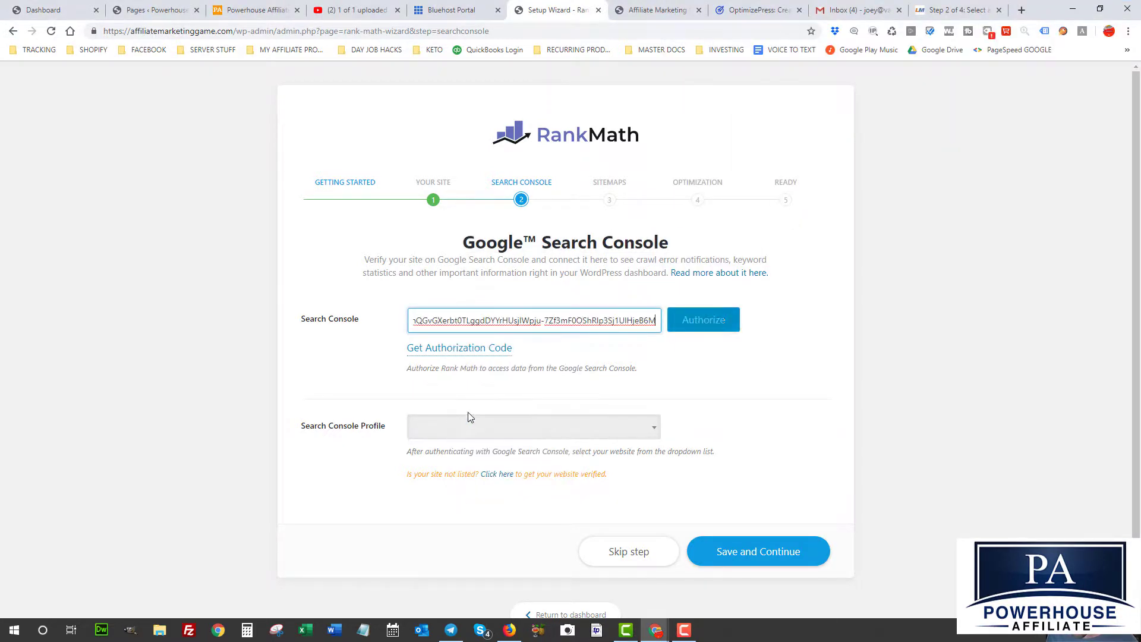
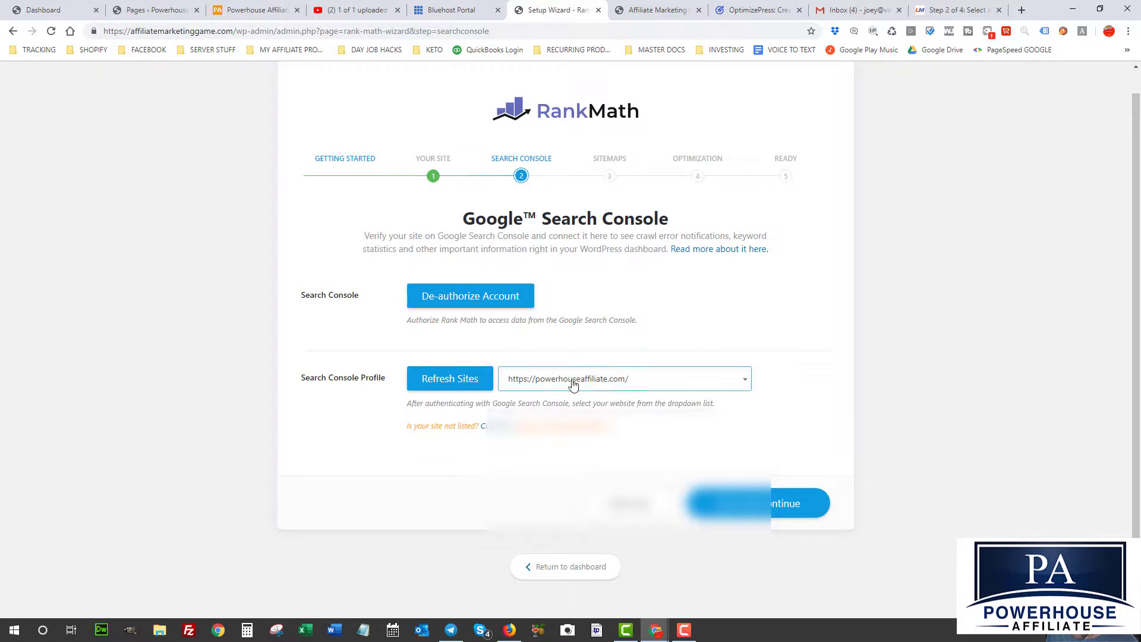
Step: Look through the Search Console Profile options for the affiliatemarketinggame.com site
left_click(555, 384)
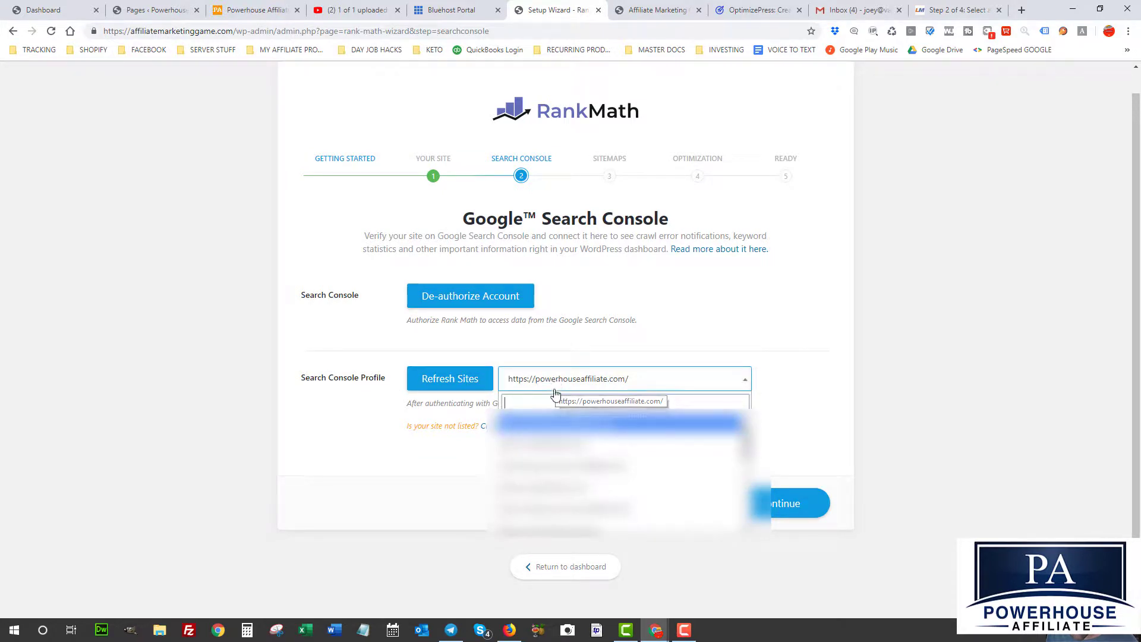
scroll(551, 480, "down", 2)
scroll(551, 480, "down", 3)
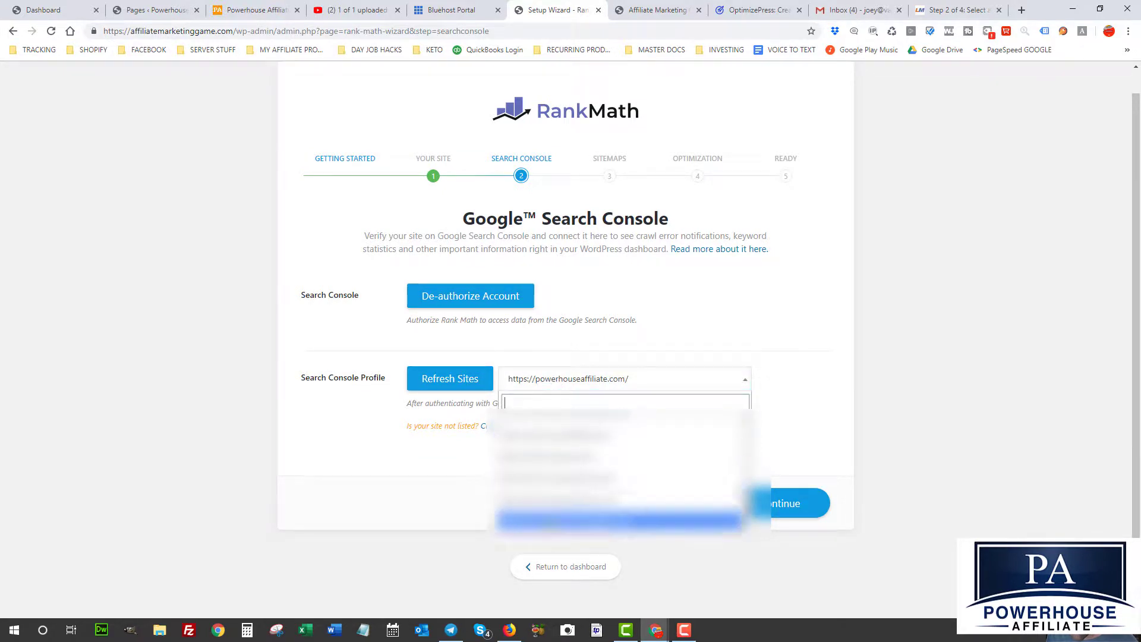
scroll(551, 480, "up", 2)
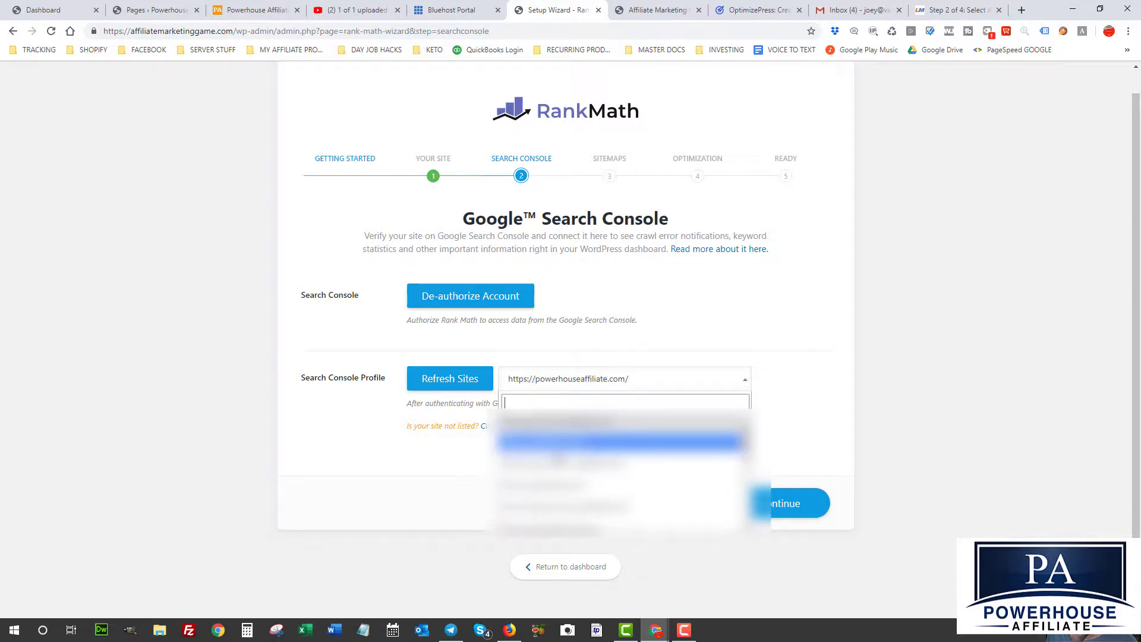
left_click(435, 463)
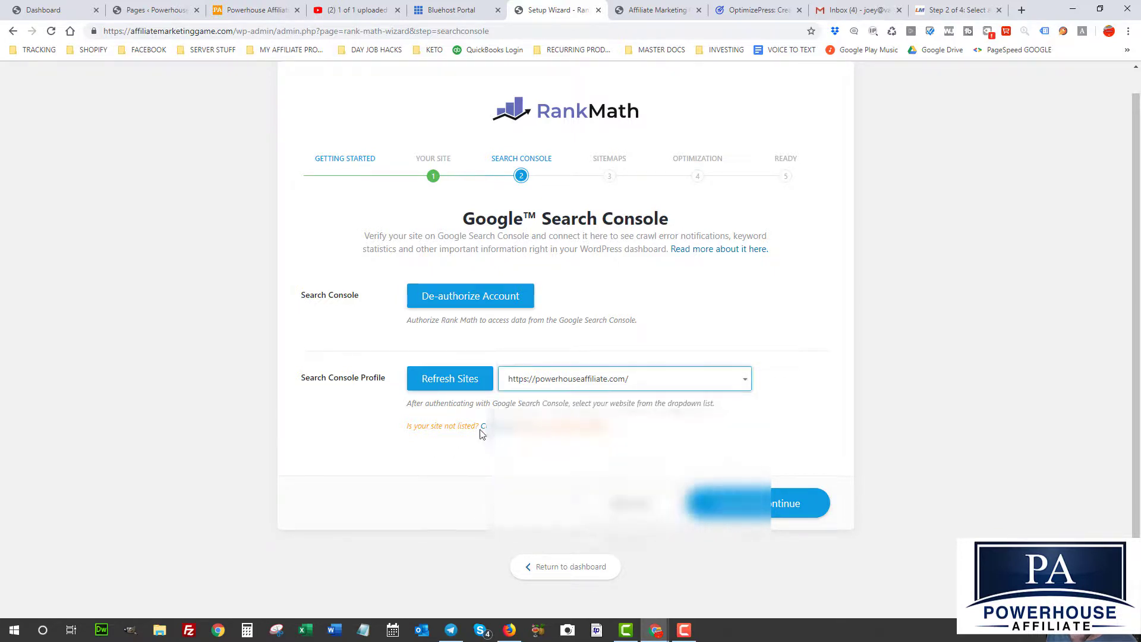
Step: Open Rank Math's webmaster verification settings, and copy the DNS TXT verification record for affiliatemarketinggame.com from Google Search Console
left_click(495, 426)
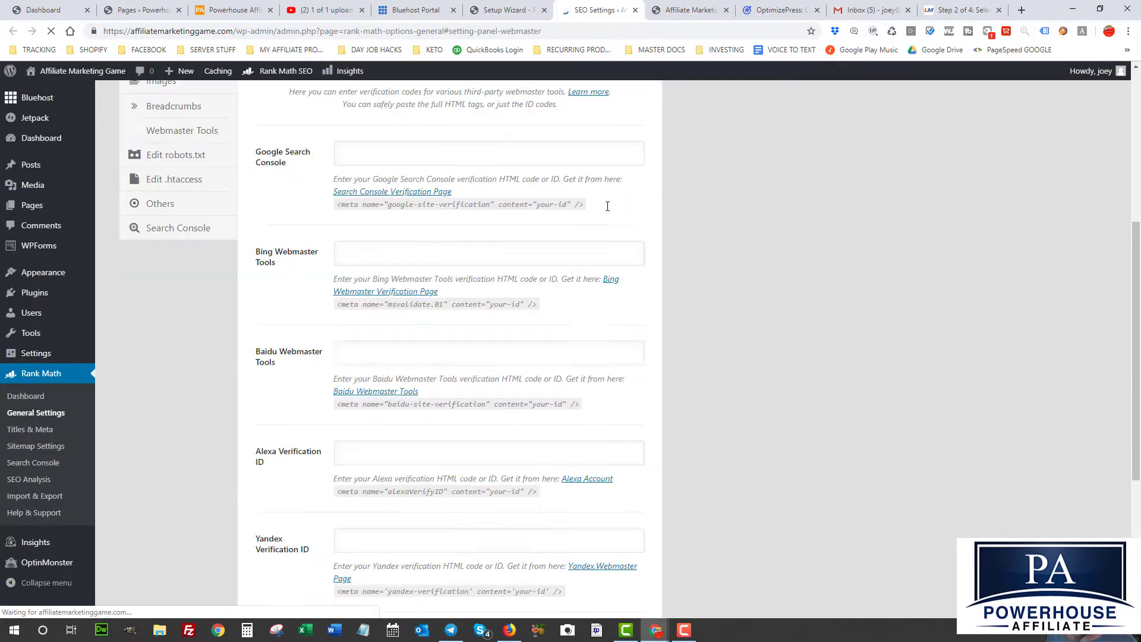
left_click(375, 151)
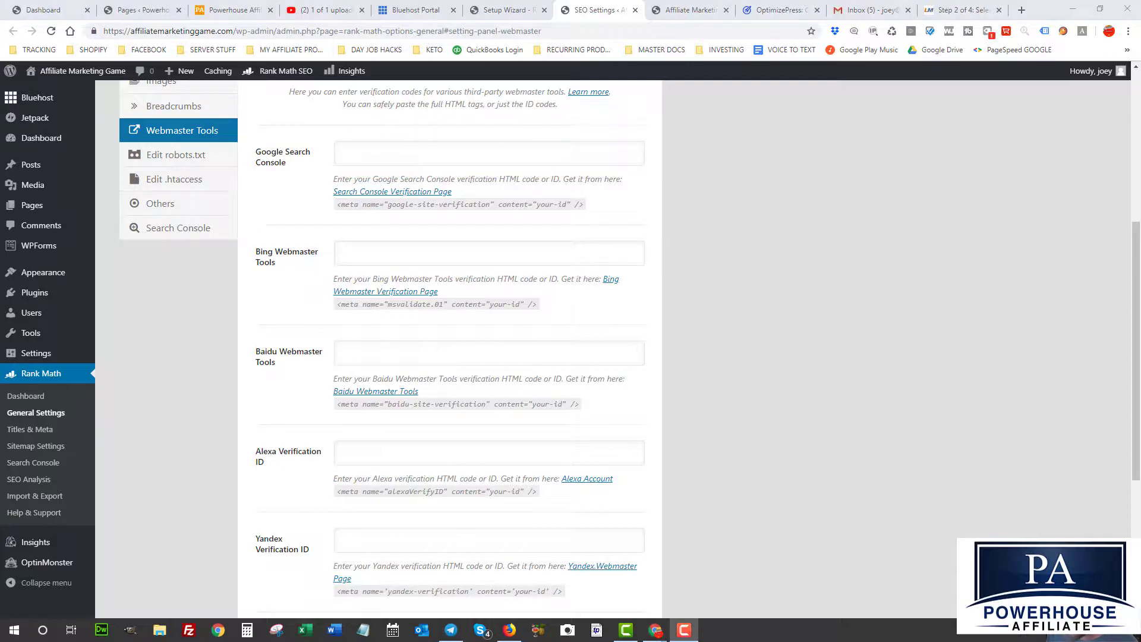
key("ctrl+9")
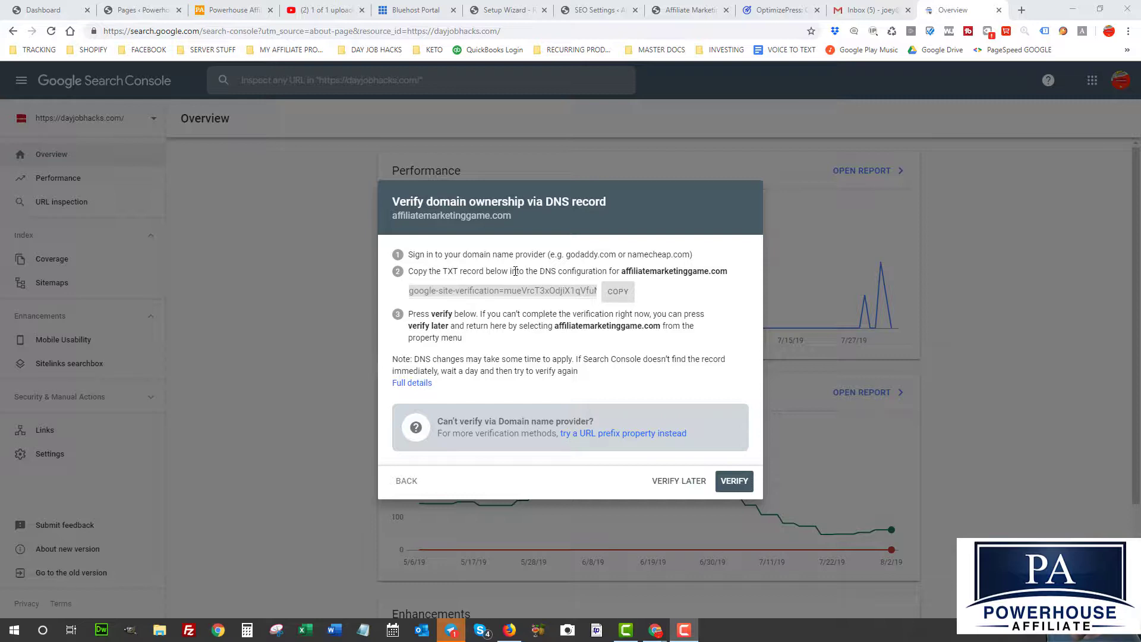
left_click(628, 294)
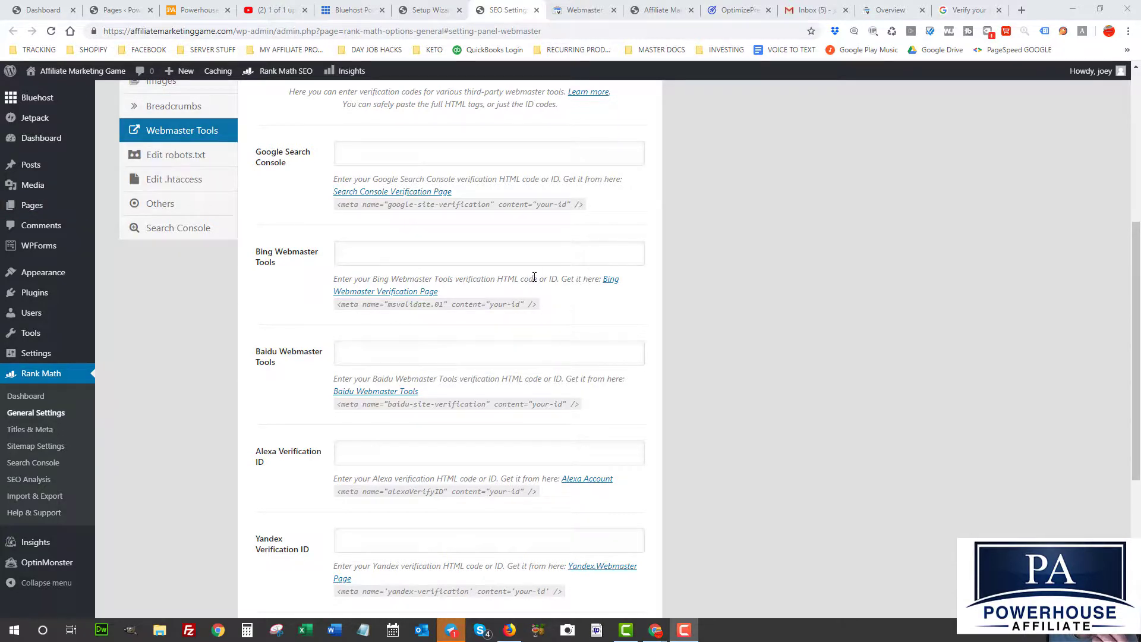
Step: Open the Search Console verification page from the Rank Math settings and copy the whole HTML verification meta tag
left_click(376, 193)
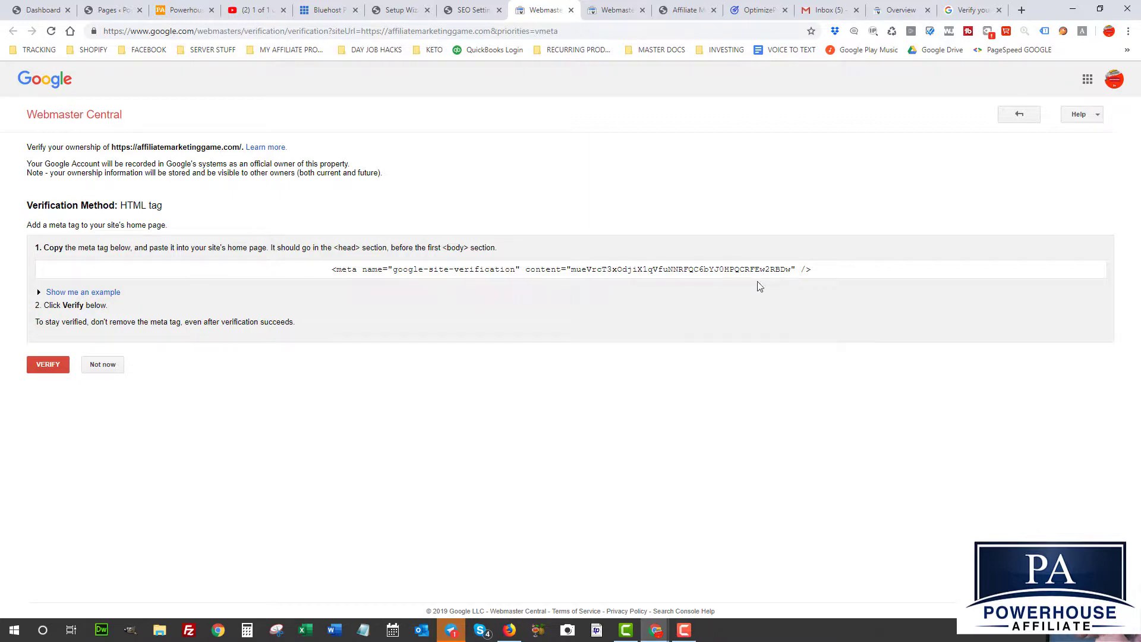
left_click(814, 270)
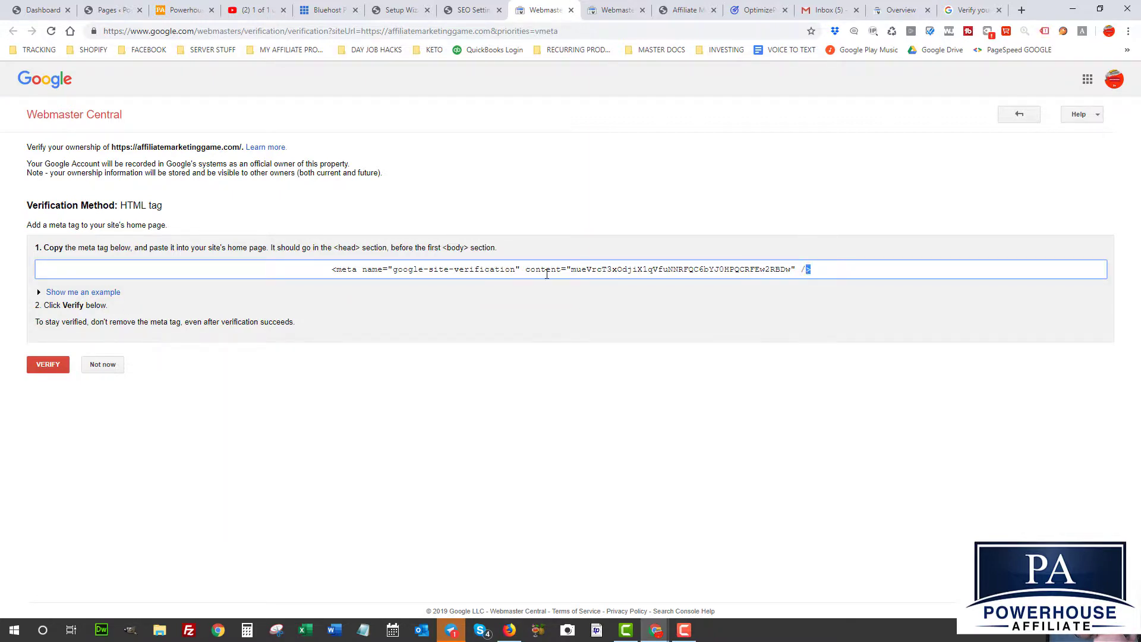
left_click(313, 267)
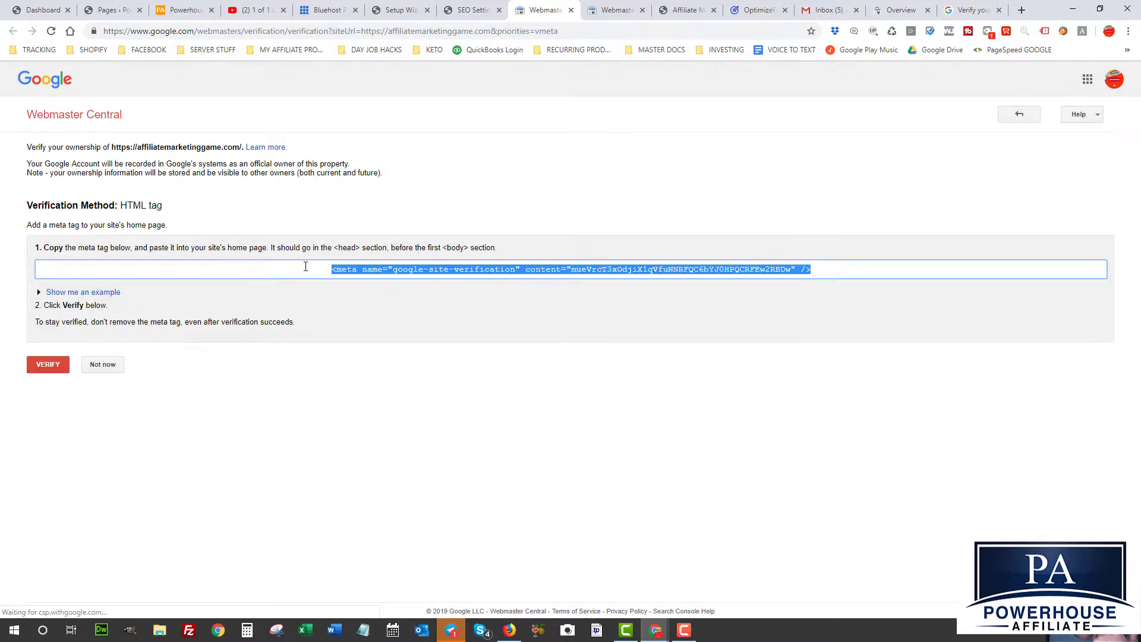
right_click(373, 267)
left_click(387, 281)
Step: Paste the verification meta tag as the Google Search Console code in Rank Math's webmaster settings and save the changes
left_click(480, 7)
left_click(348, 150)
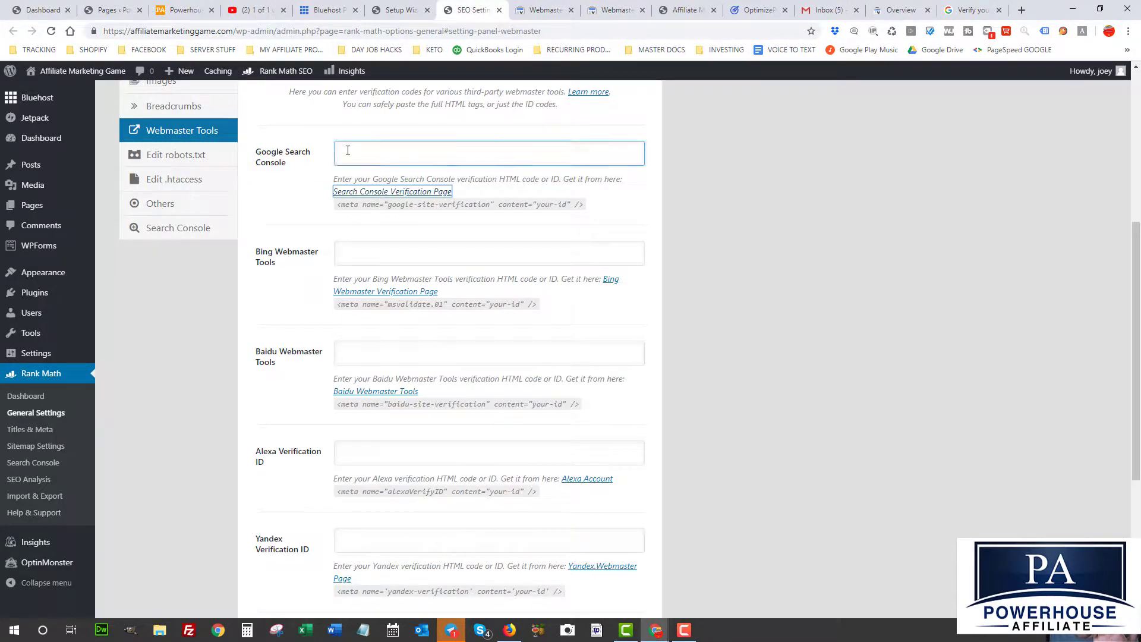
right_click(347, 150)
left_click(378, 247)
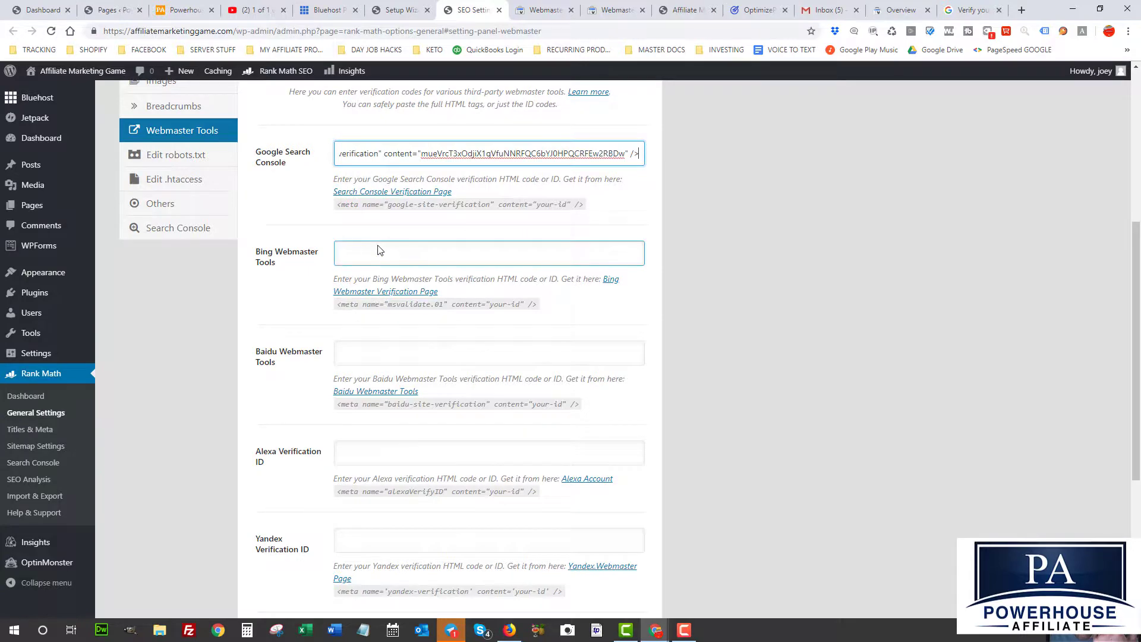
left_click(319, 211)
scroll(392, 304, "down", 5)
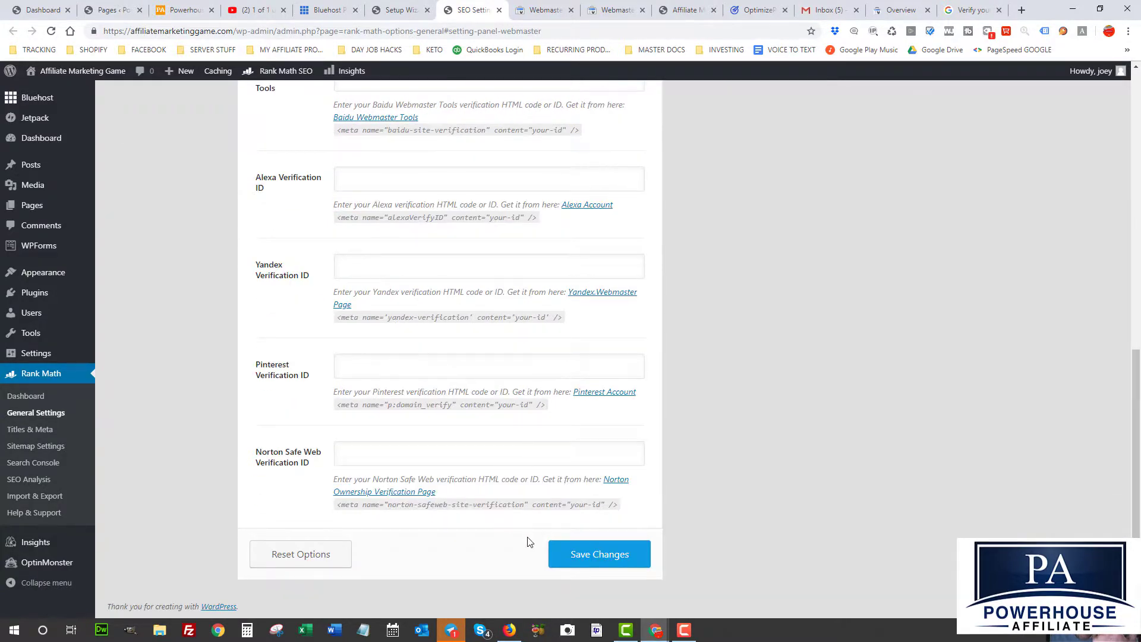
left_click(594, 553)
left_click(535, 355)
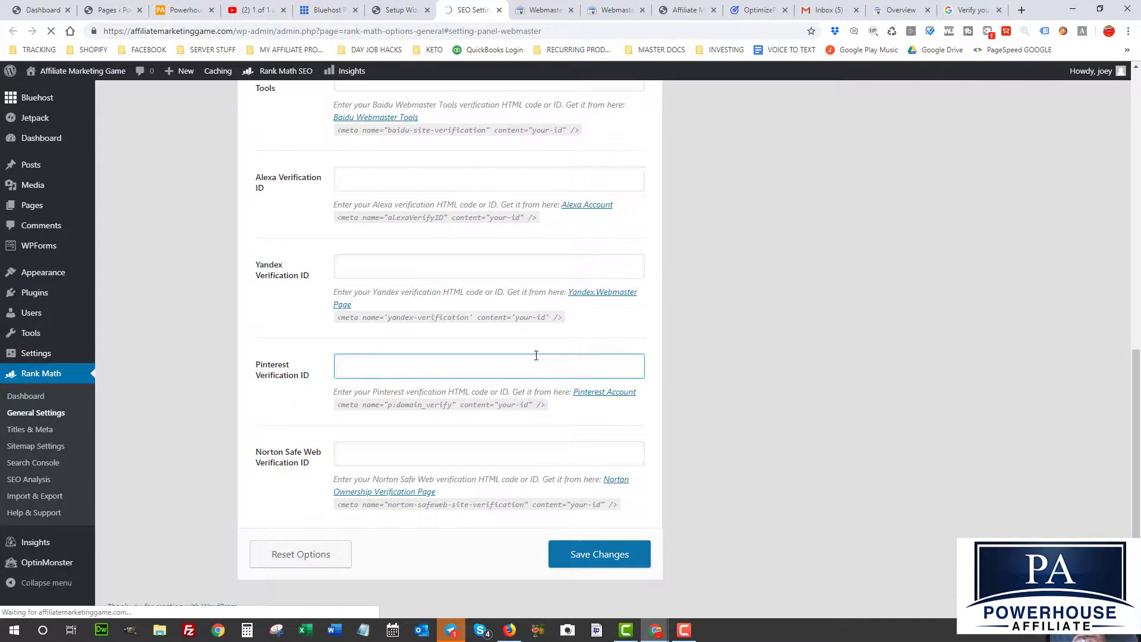
key("ctrl+Tab")
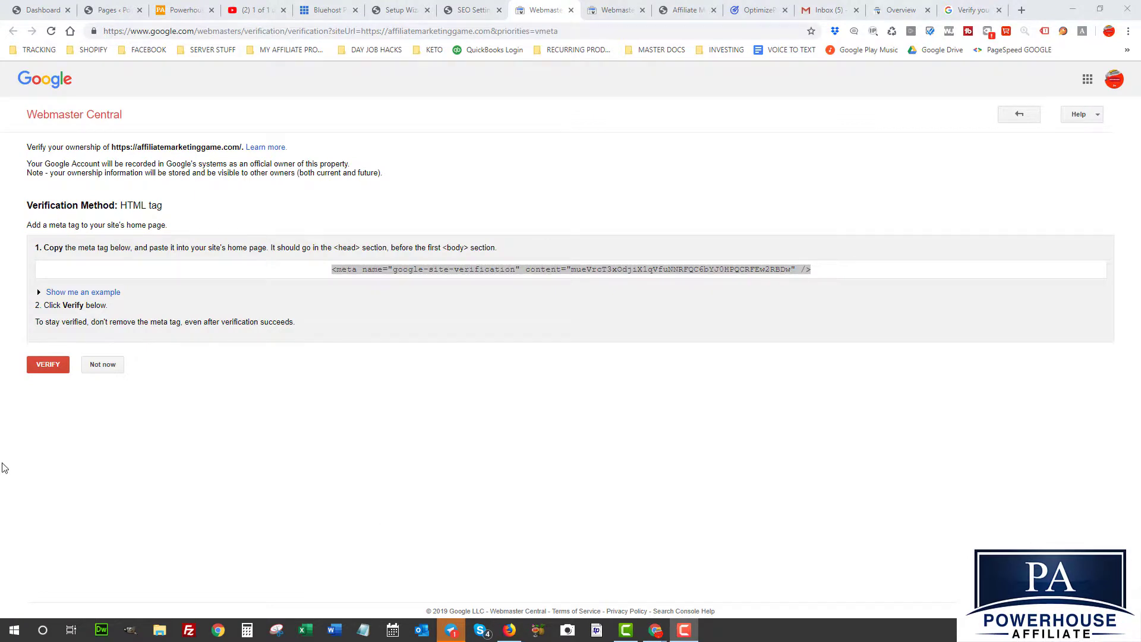
left_click(41, 368)
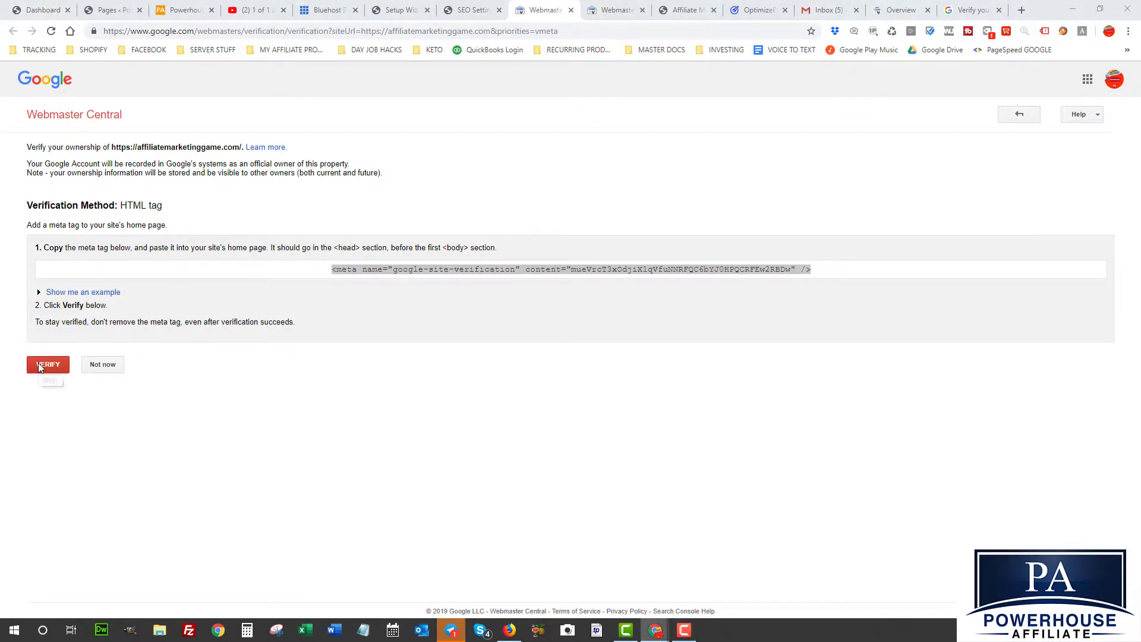
left_click(40, 368)
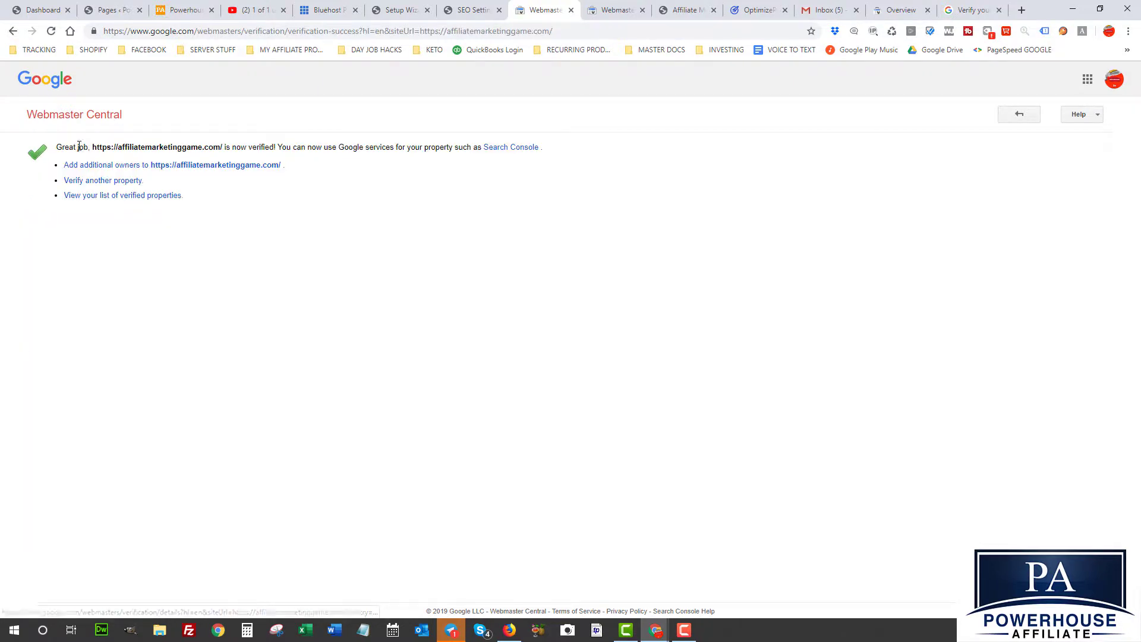
left_click_drag(77, 148, 274, 145)
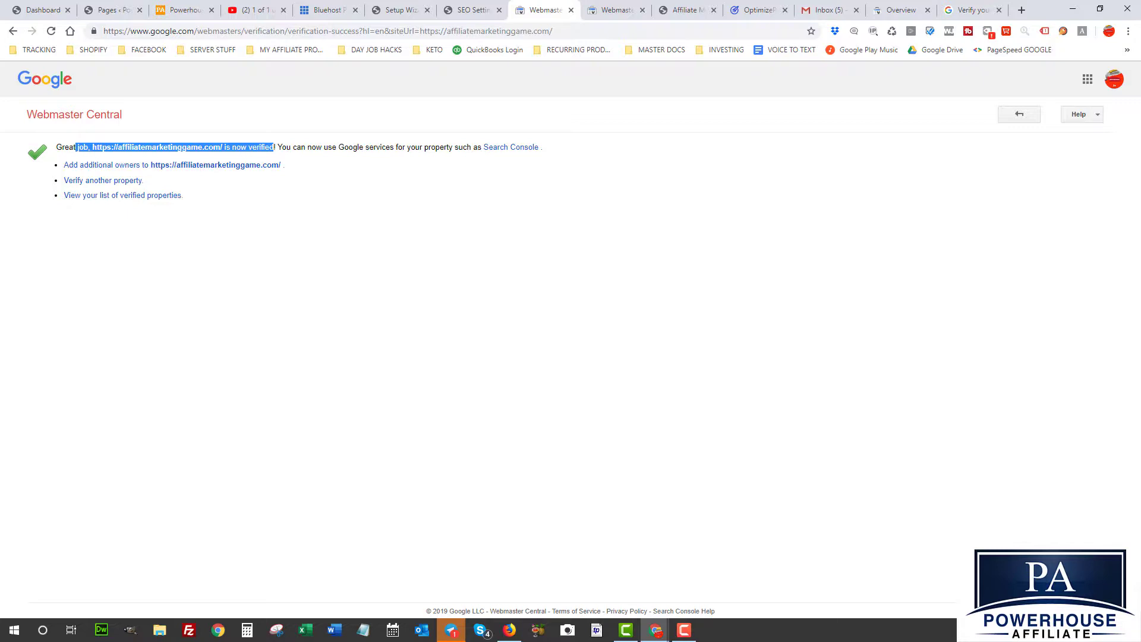
Step: Return to the Rank Math setup wizard and refresh the list of Search Console sites
key("ctrl+shift+Tab")
key("ctrl+shift+Tab")
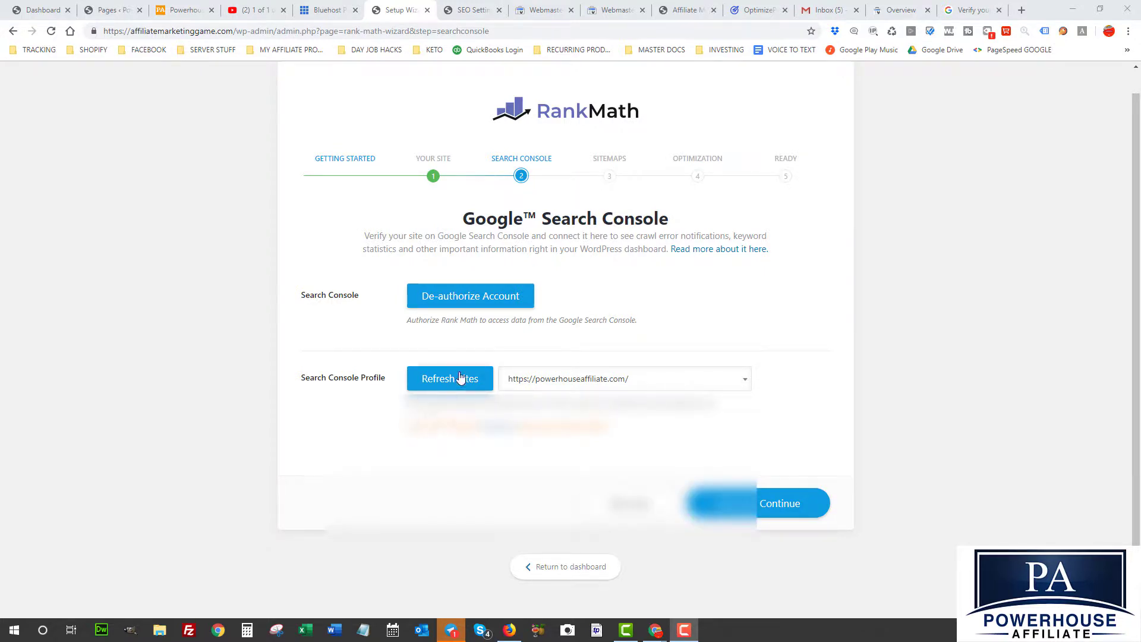
left_click(460, 377)
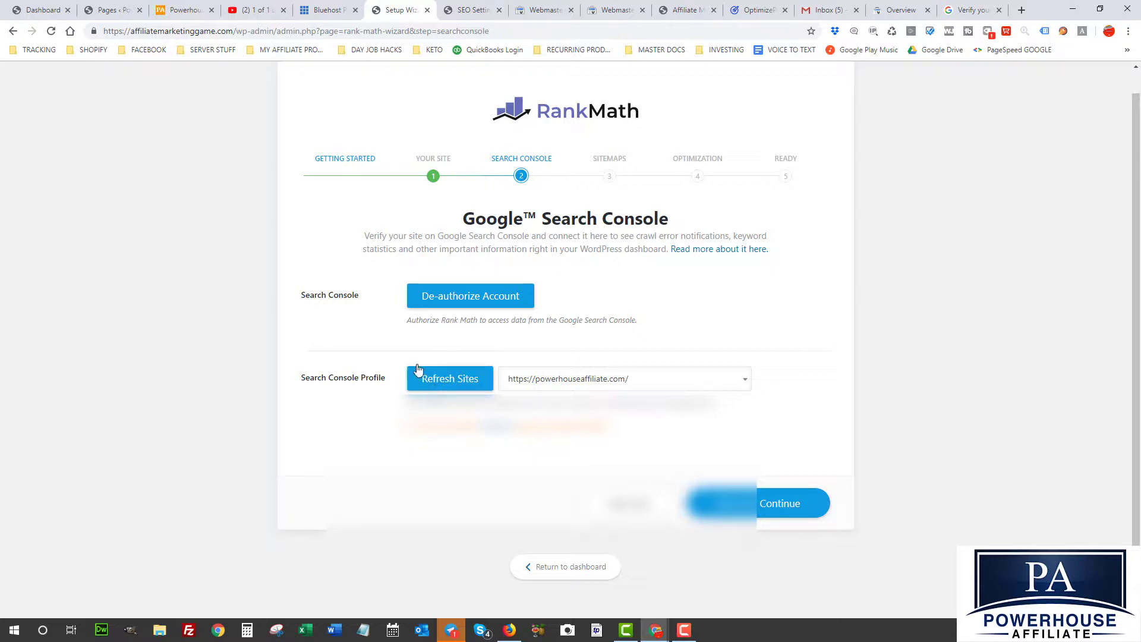
left_click(440, 385)
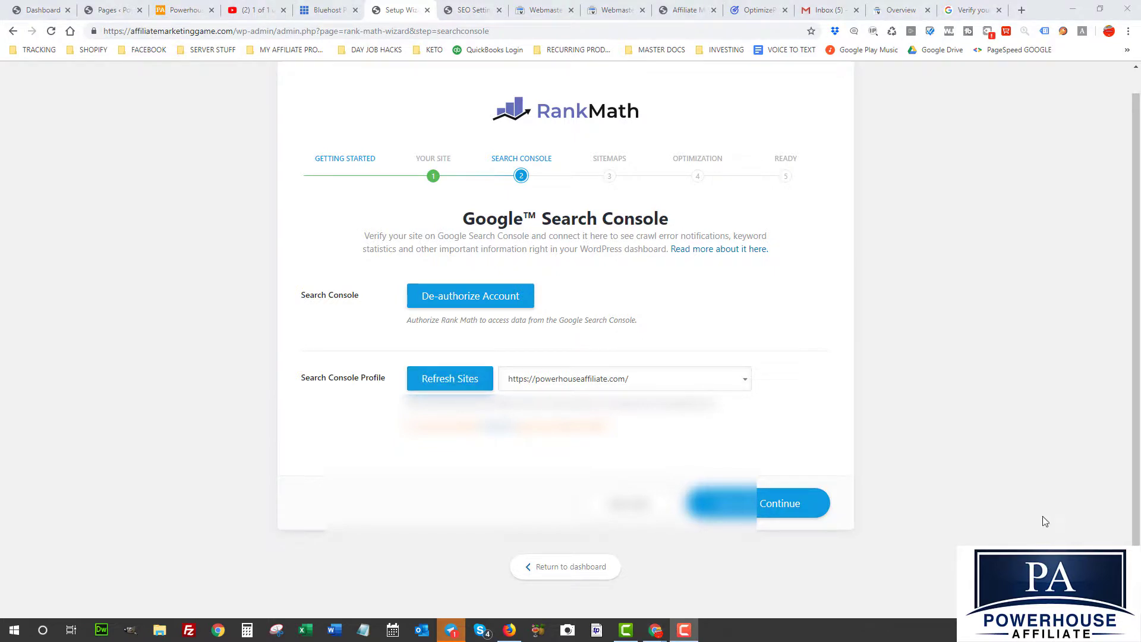
Step: Set the Search Console Profile to Domain Property: affiliatemarketinggame.com and save, continuing to the Sitemaps step
left_click(529, 382)
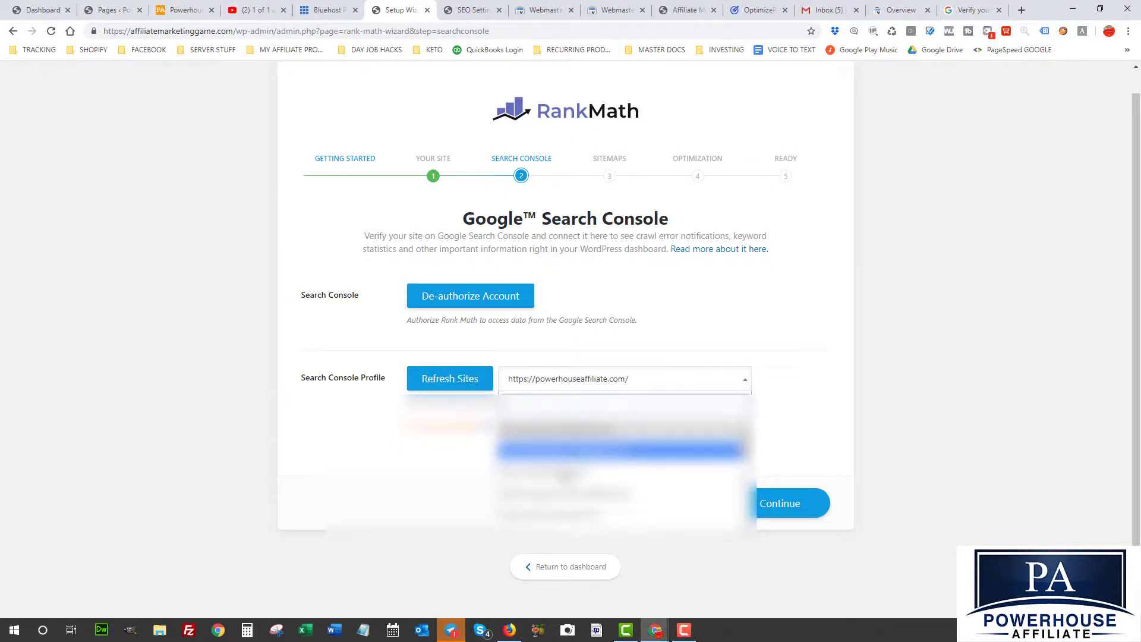
key("Down")
key("Down")
key("Down")
key("Down")
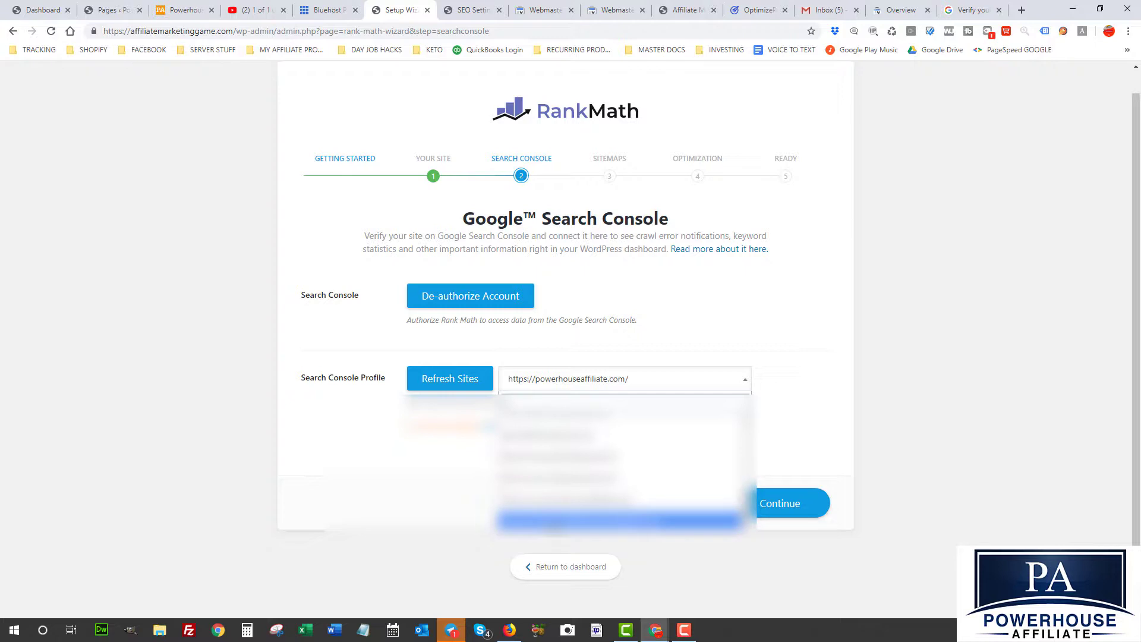
left_click(562, 522)
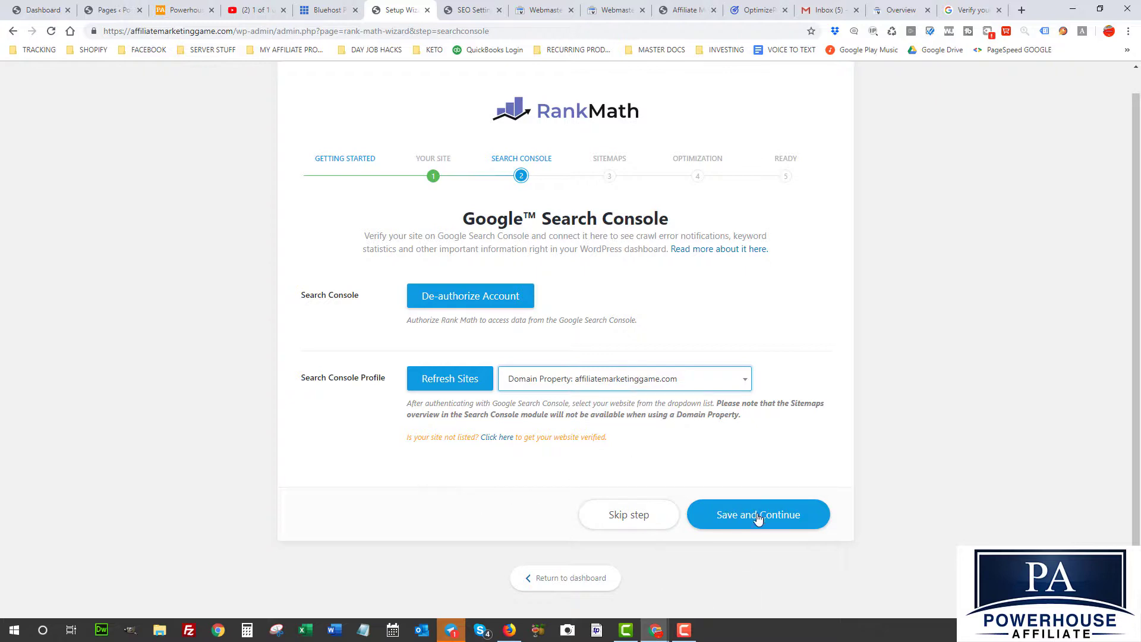
left_click(735, 521)
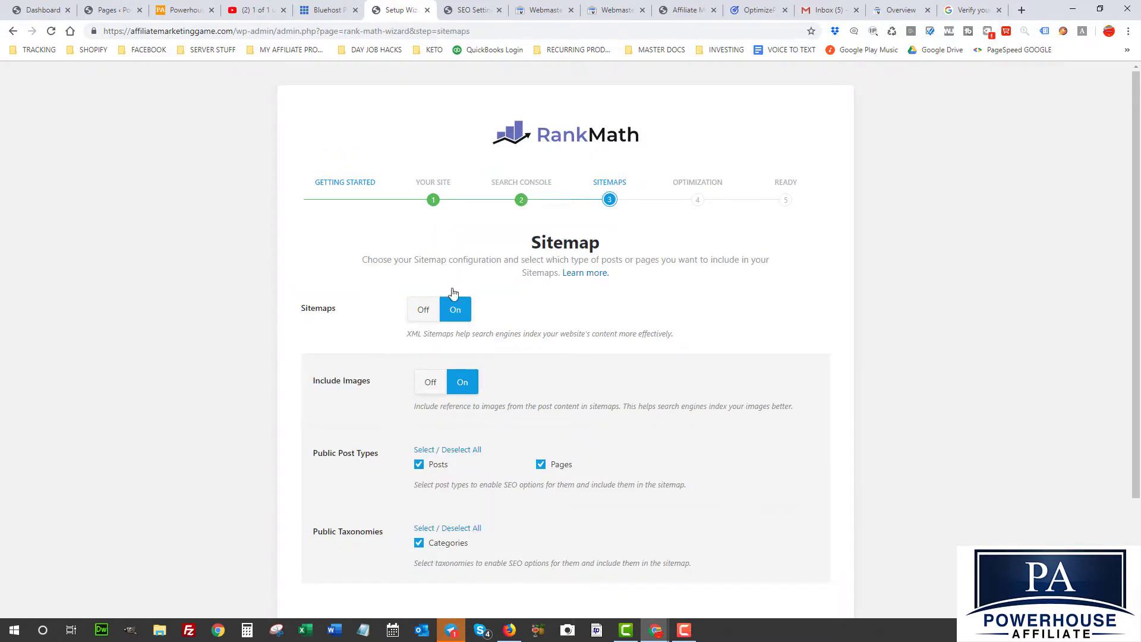
Step: Save the Sitemap and SEO Tweaks steps of the Rank Math wizard with their default settings, continuing to the Ready step
scroll(604, 382, "down", 2)
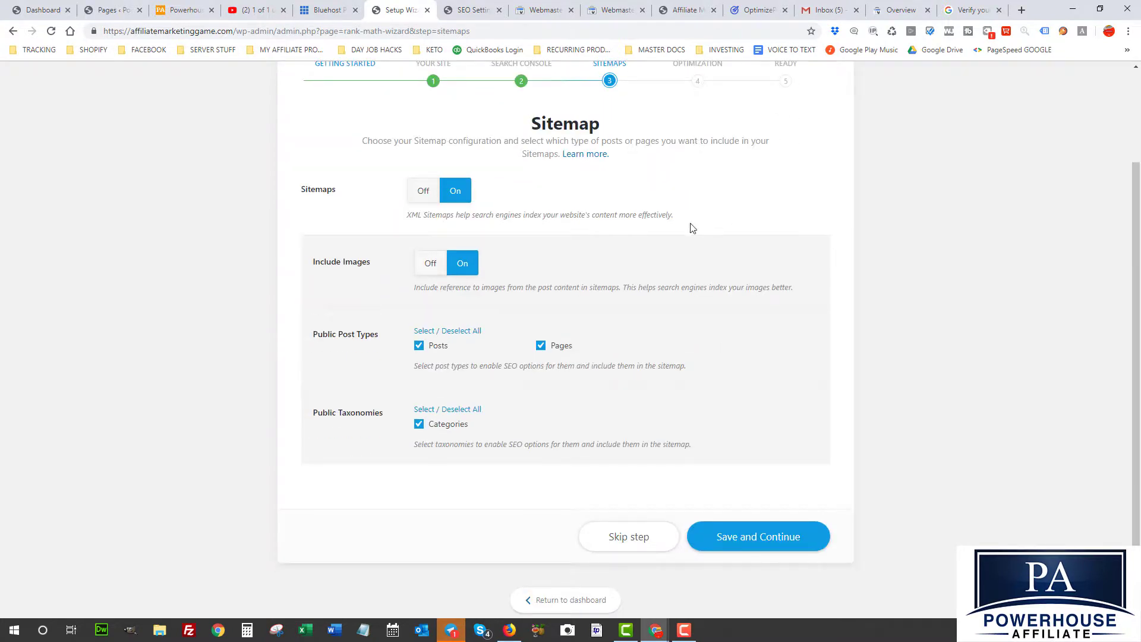
scroll(641, 334, "down", 1)
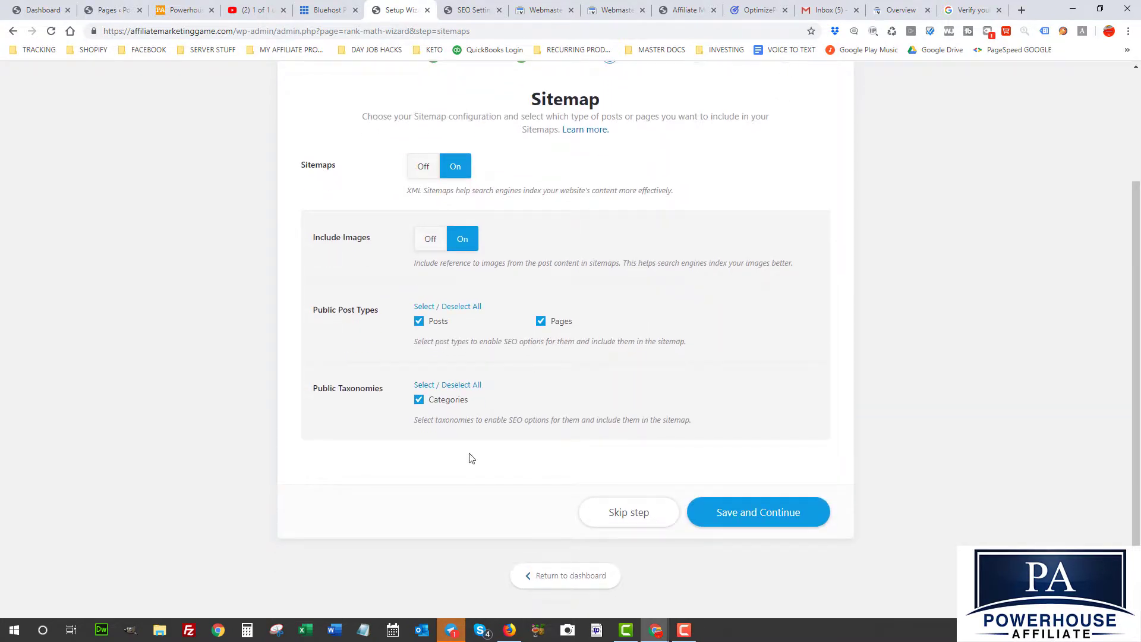
left_click(730, 515)
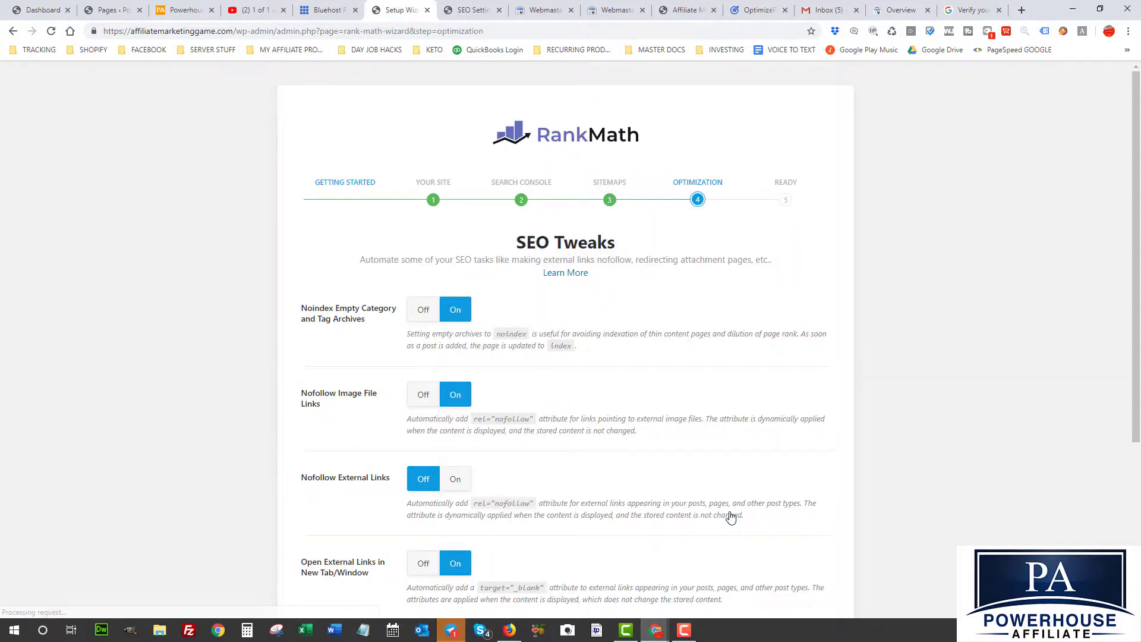
scroll(612, 277, "down", 4)
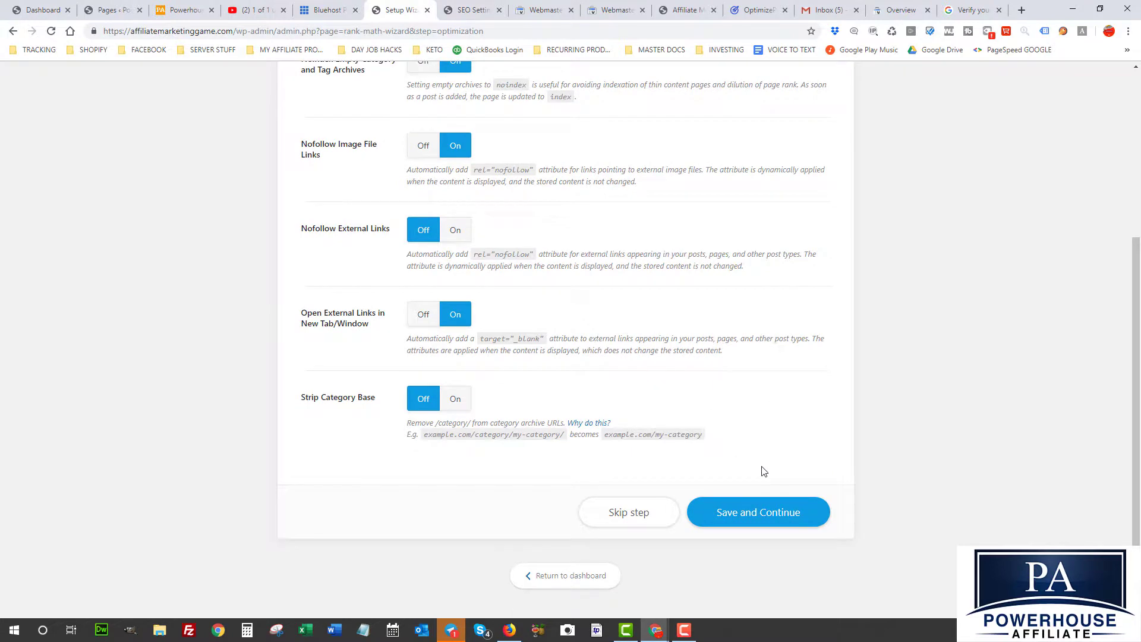
left_click(747, 515)
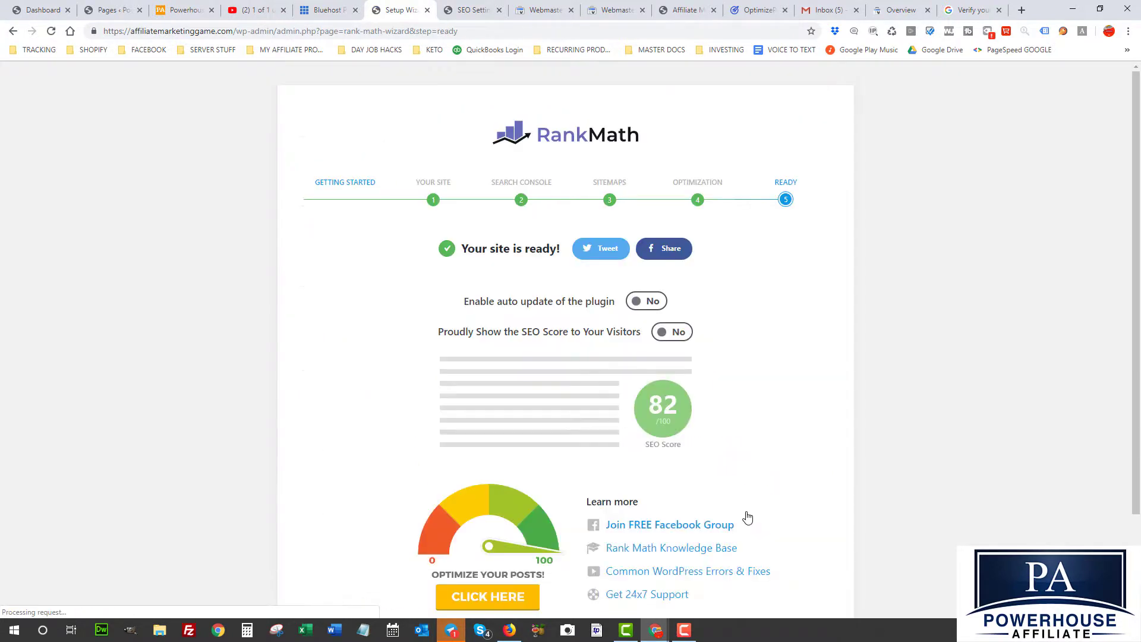
Step: Finish the Rank Math setup wizard with its optional switches left off and return to the WordPress admin area
left_click_drag(469, 252, 542, 250)
left_click(539, 250)
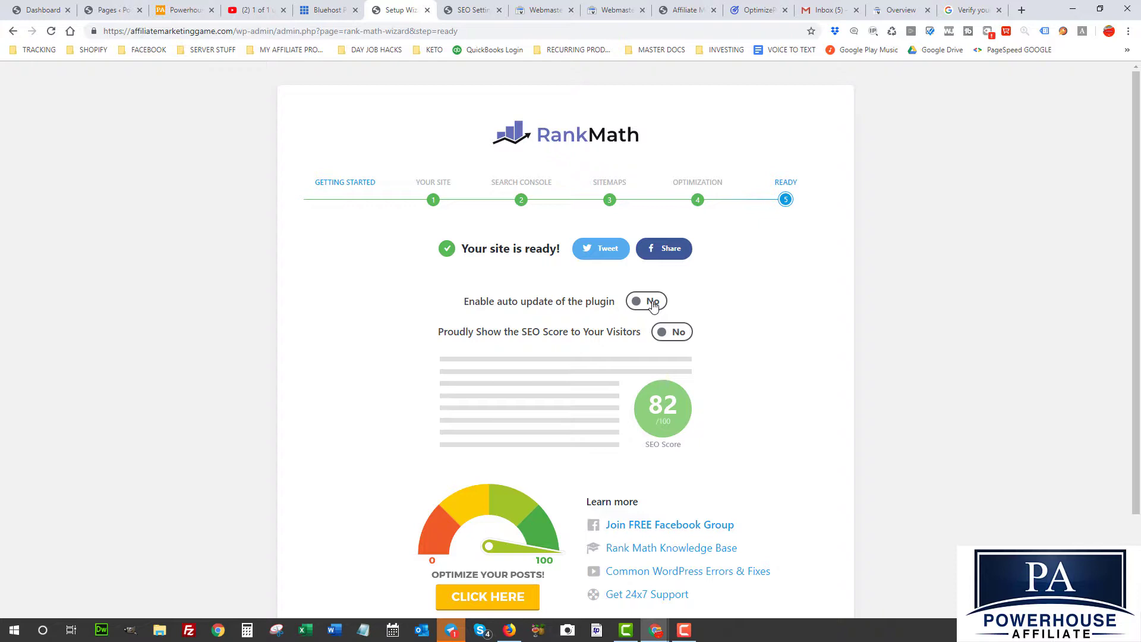
scroll(565, 321, "down", 2)
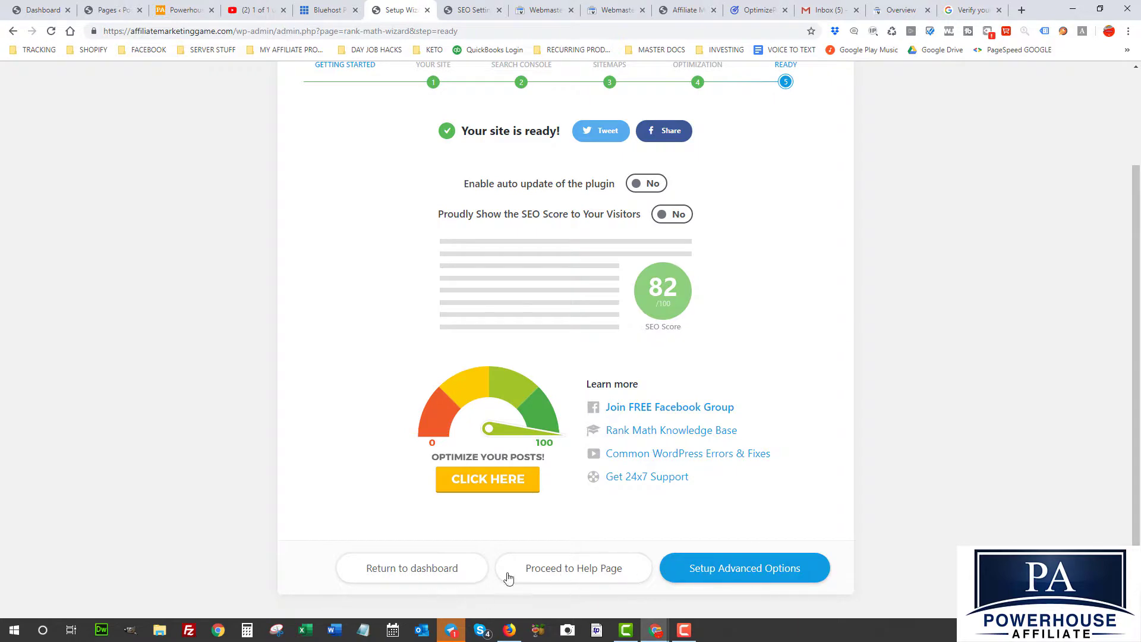
left_click(395, 571)
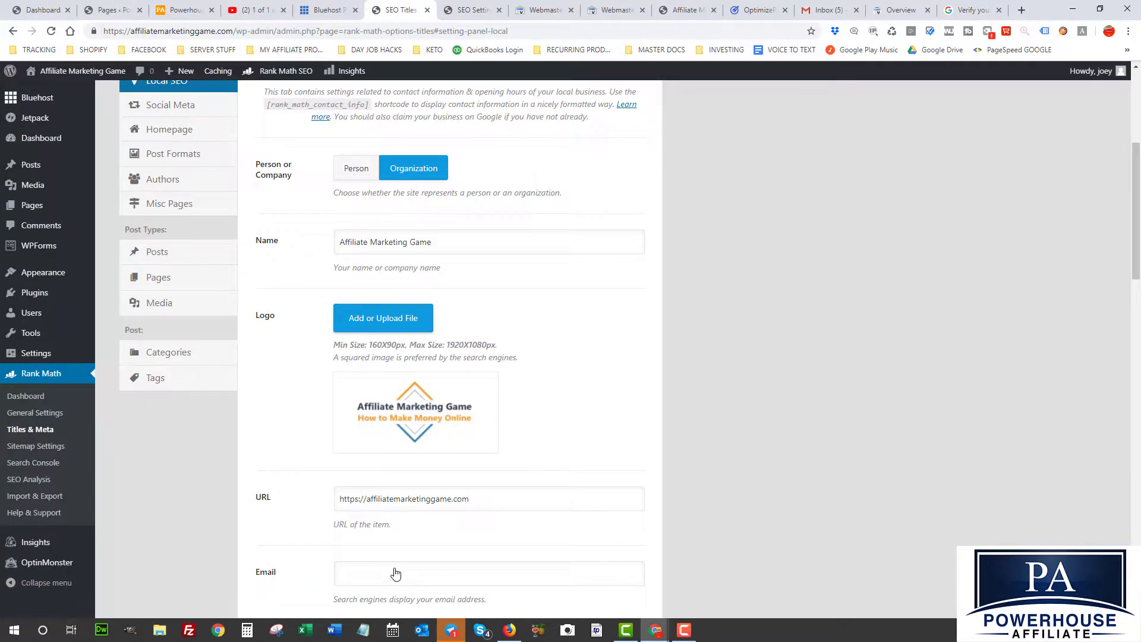
left_click(372, 564)
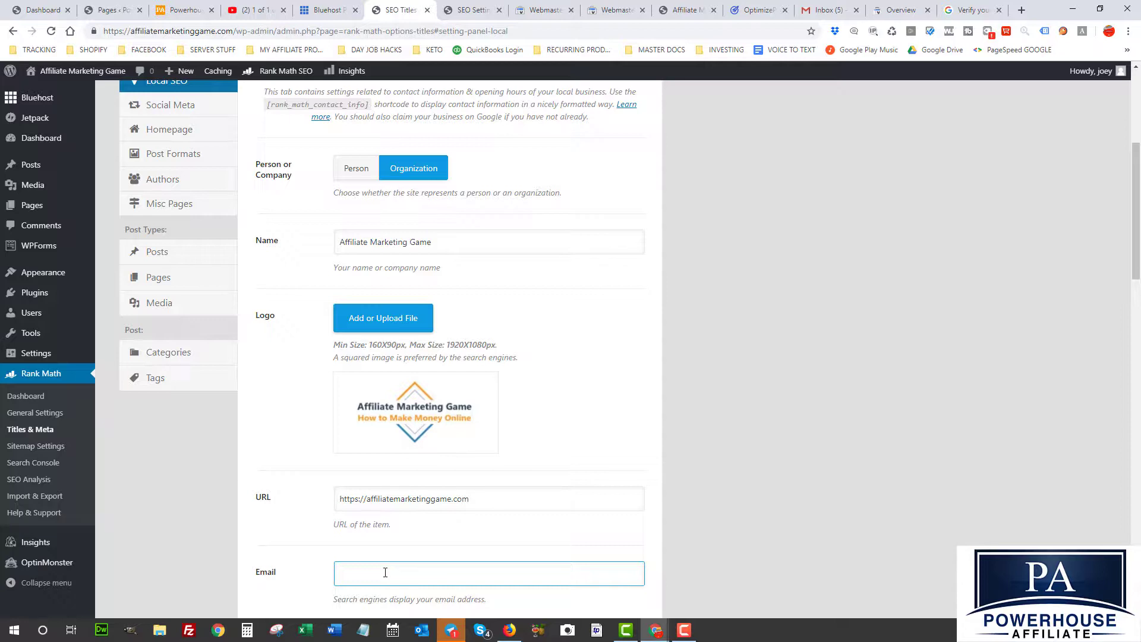
left_click(755, 586)
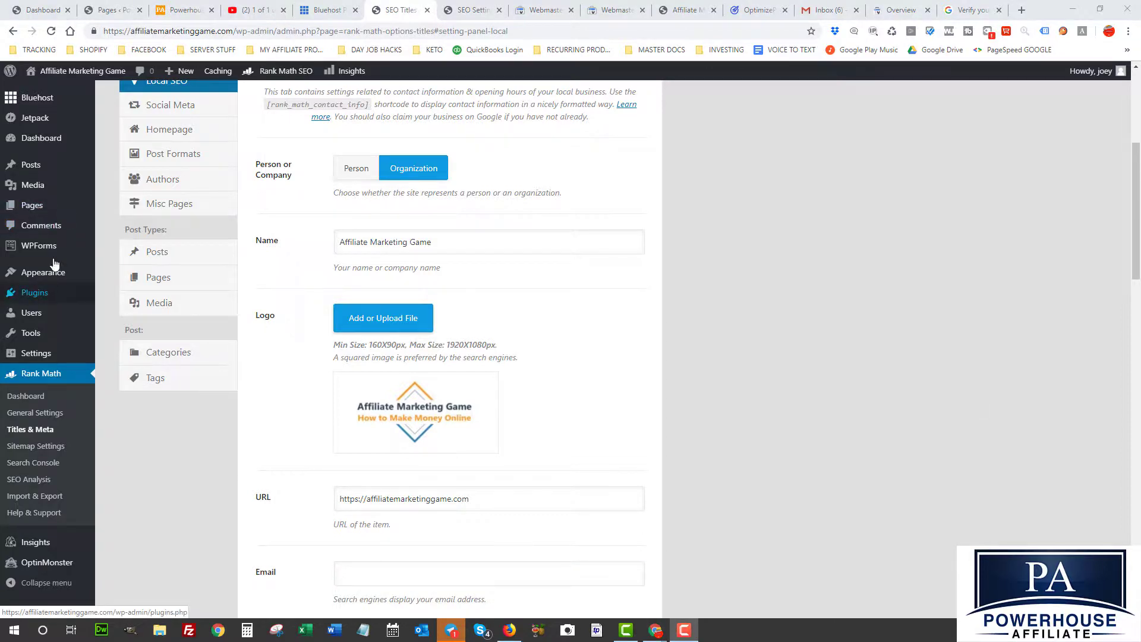
Step: Open the page for adding new plugins and search for "wordfence"
mouse_move(31, 210)
mouse_move(35, 294)
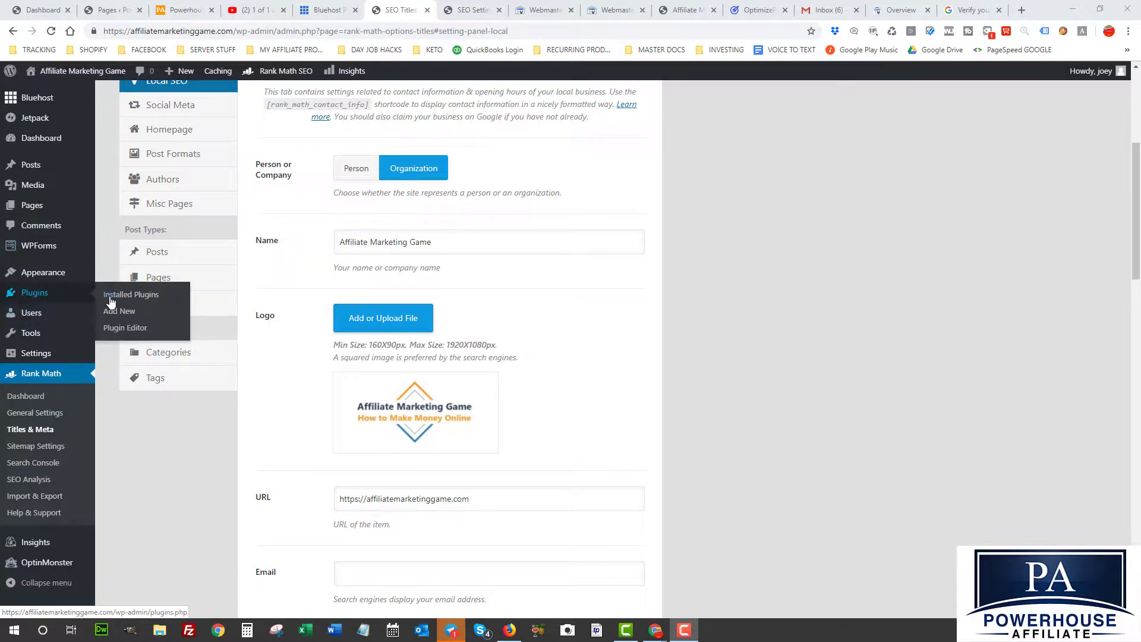
left_click_drag(122, 295, 92, 304)
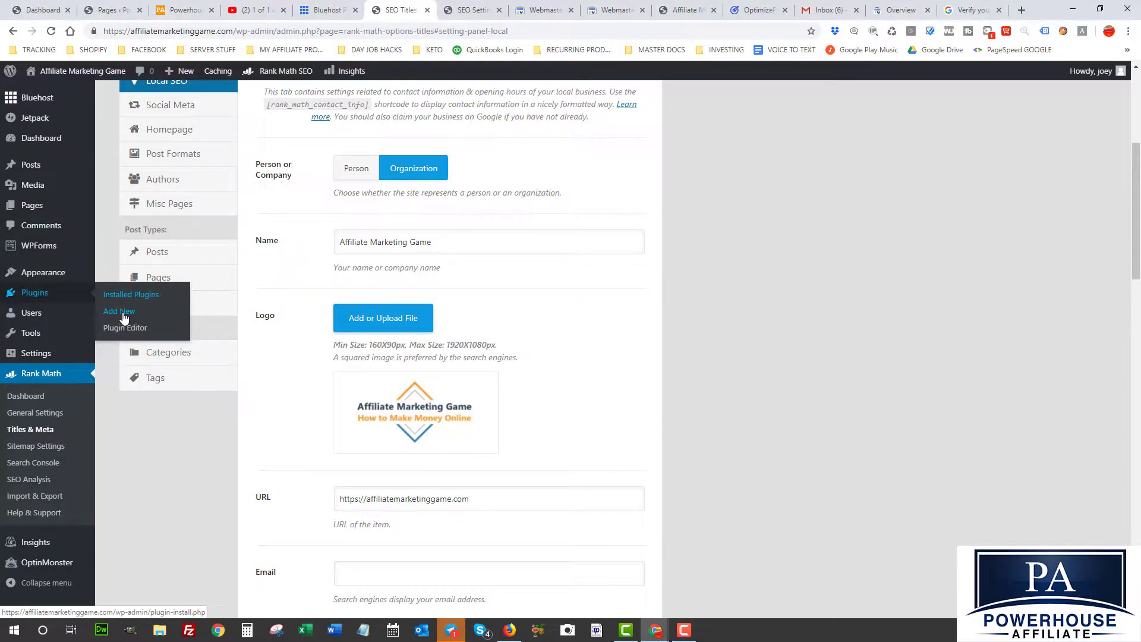
left_click(124, 317)
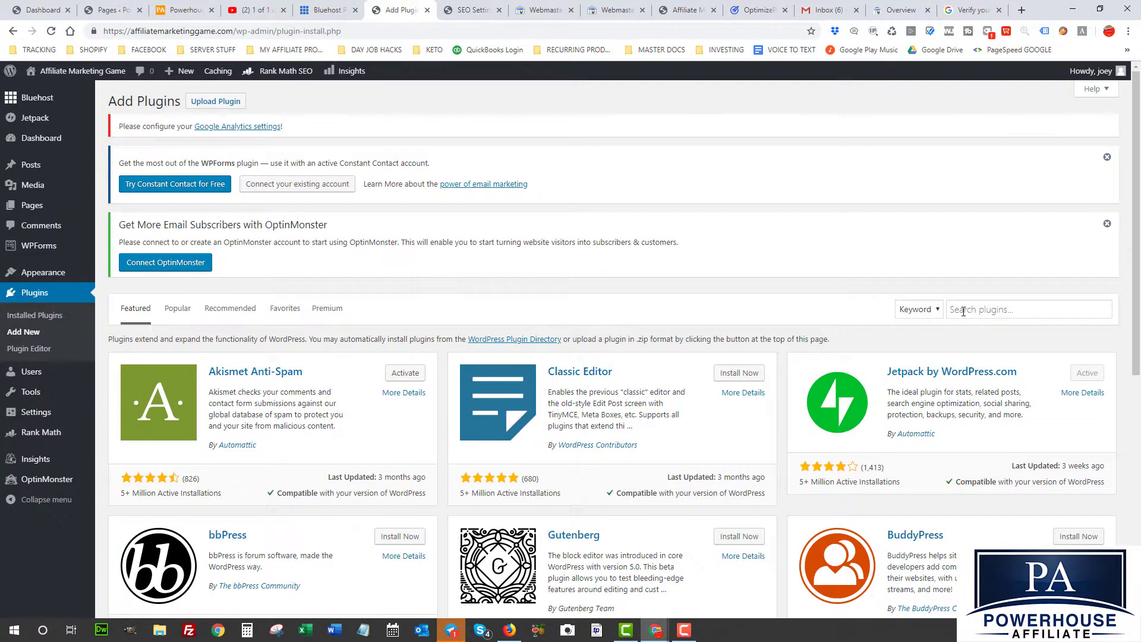
left_click(962, 309)
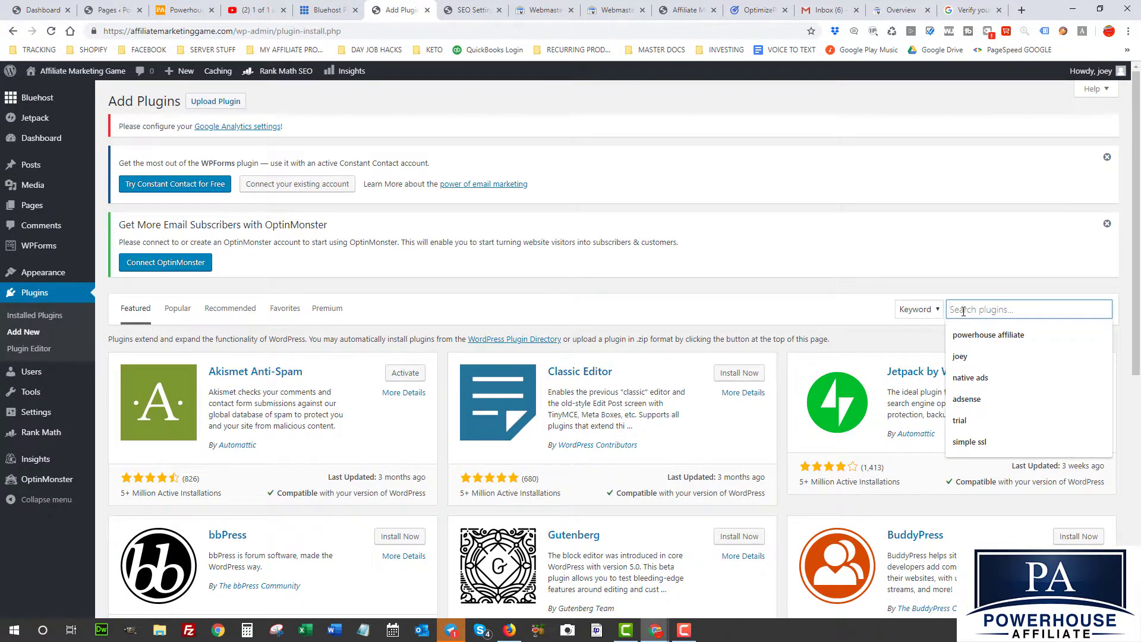
type("wordfene")
key("BackSpace")
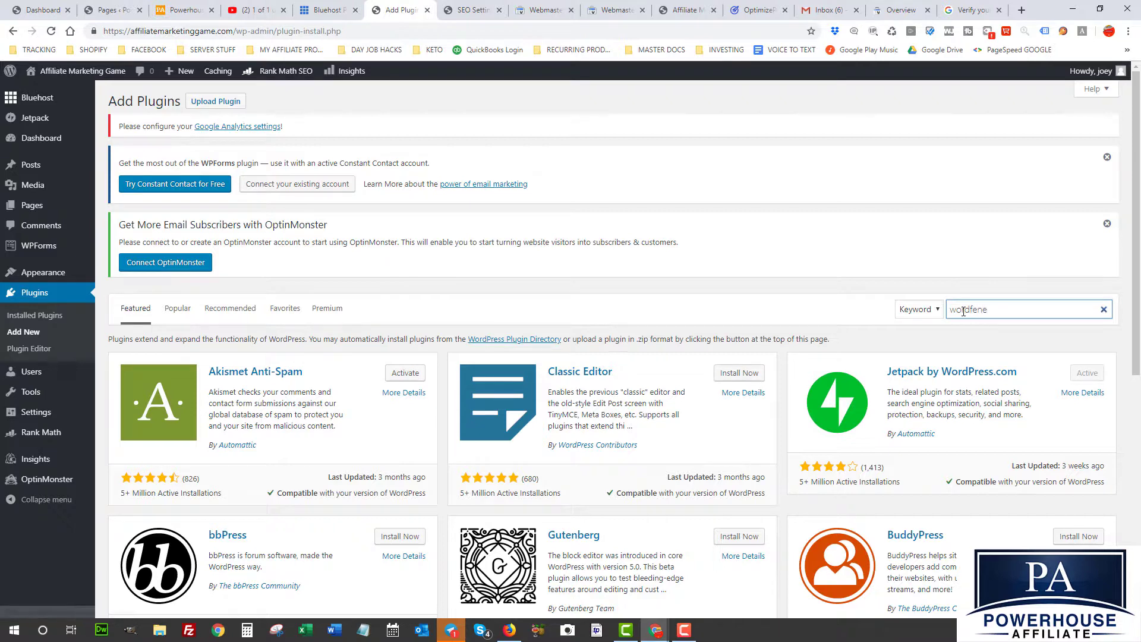
type("ce")
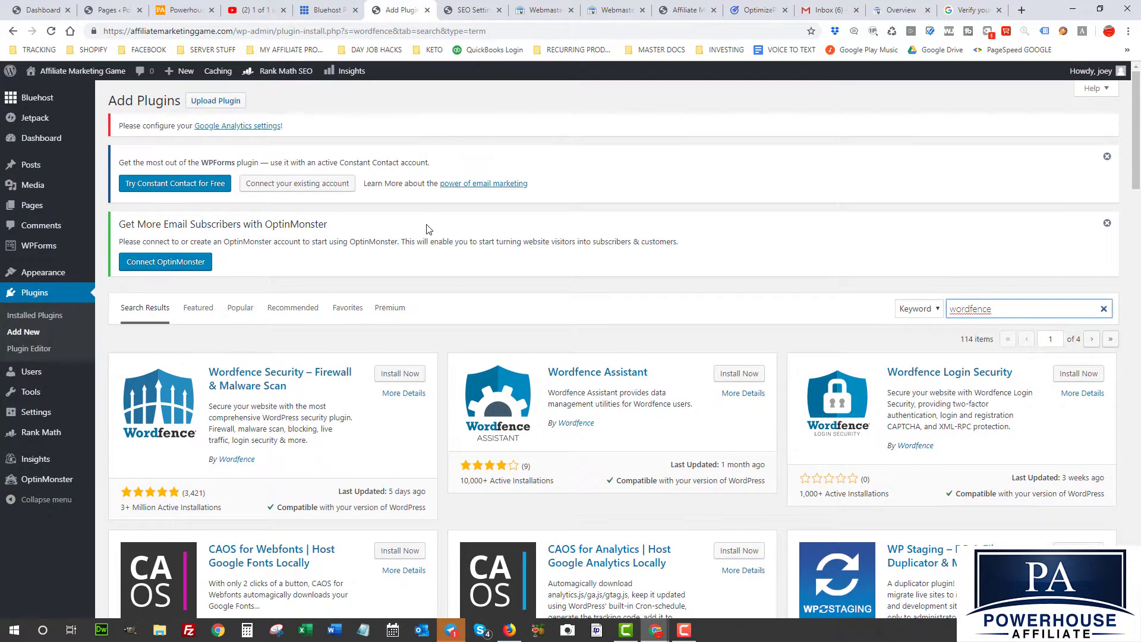
Step: Install and activate the Wordfence Security – Firewall & Malware Scan plugin, declining the premium license key offer
scroll(414, 238, "down", 2)
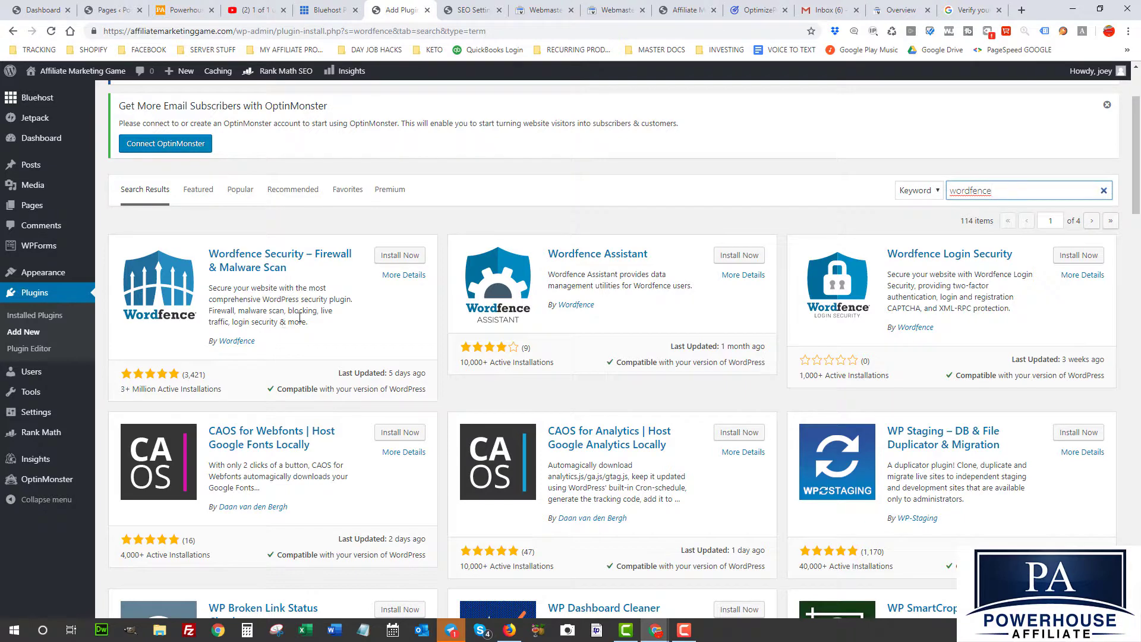
left_click(387, 254)
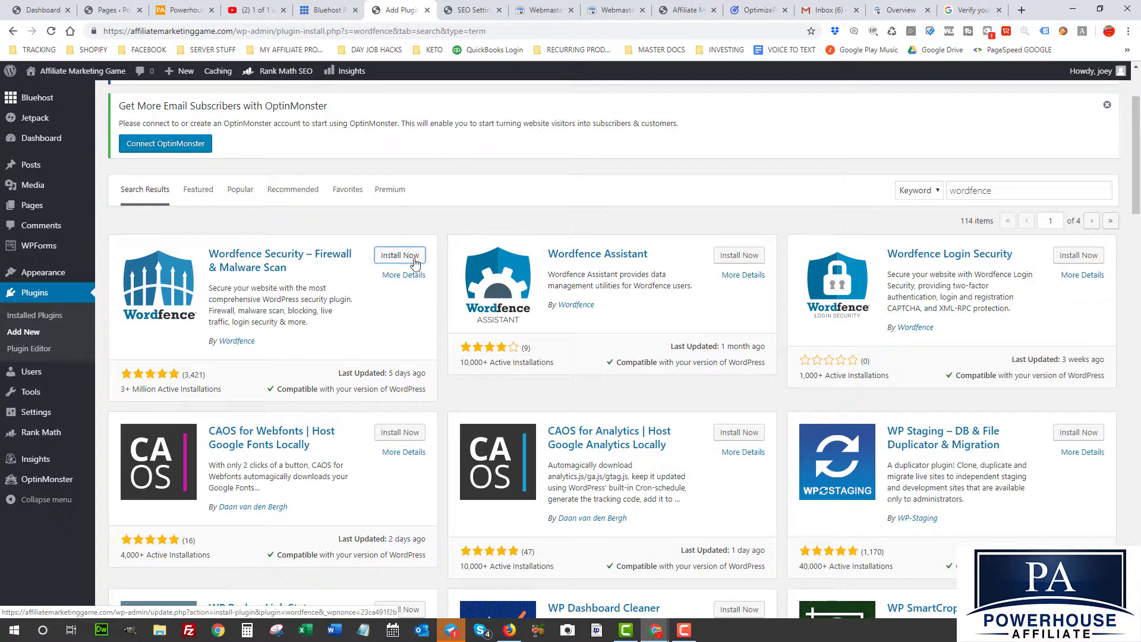
left_click(402, 262)
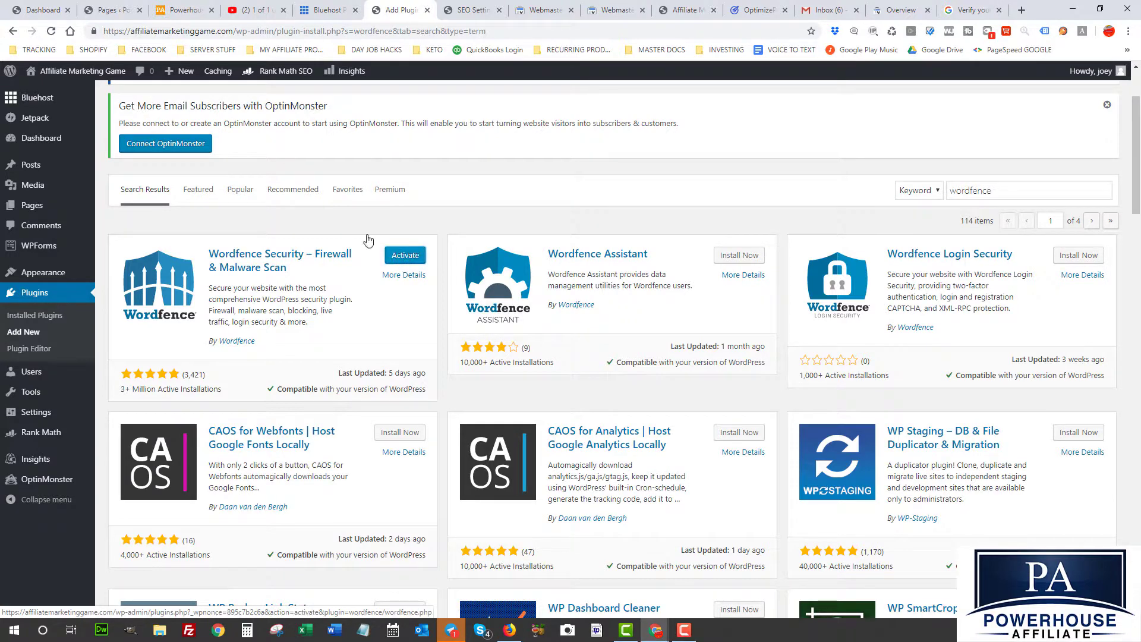
left_click(397, 256)
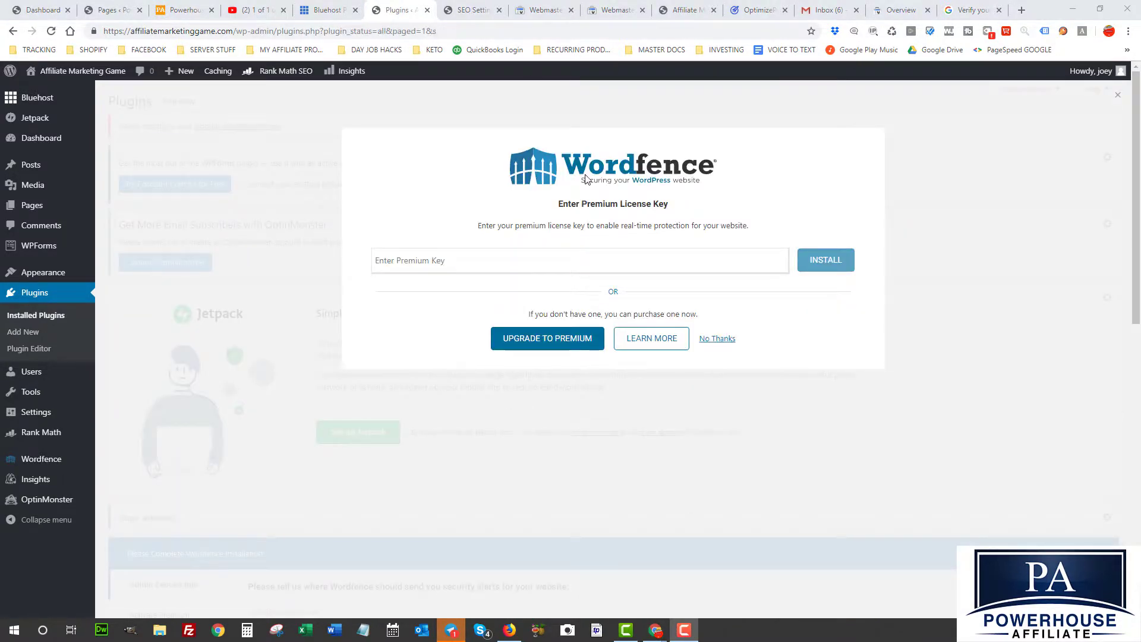
left_click(716, 339)
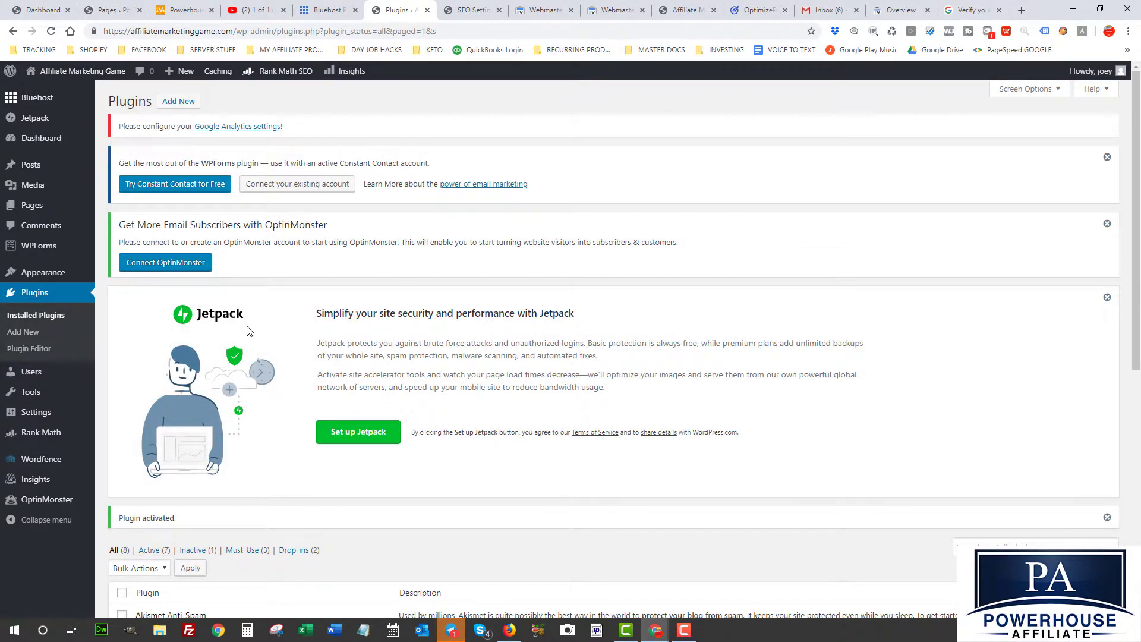
Step: Open the Wordfence dashboard and dismiss its introductory tour
left_click_drag(146, 517, 178, 521)
mouse_move(47, 459)
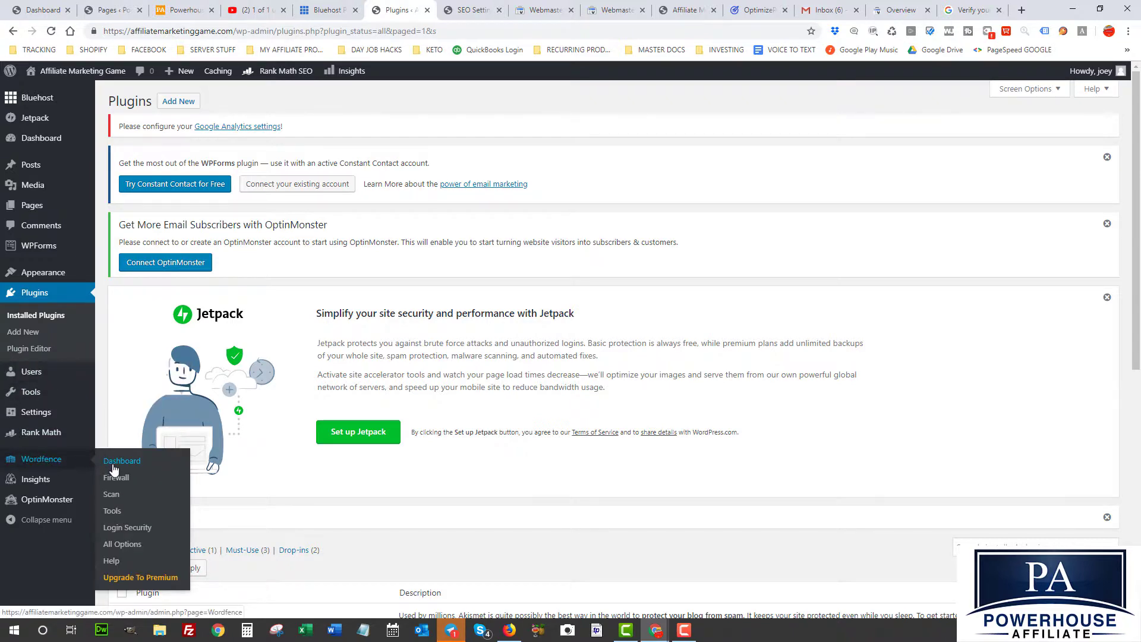
left_click(113, 465)
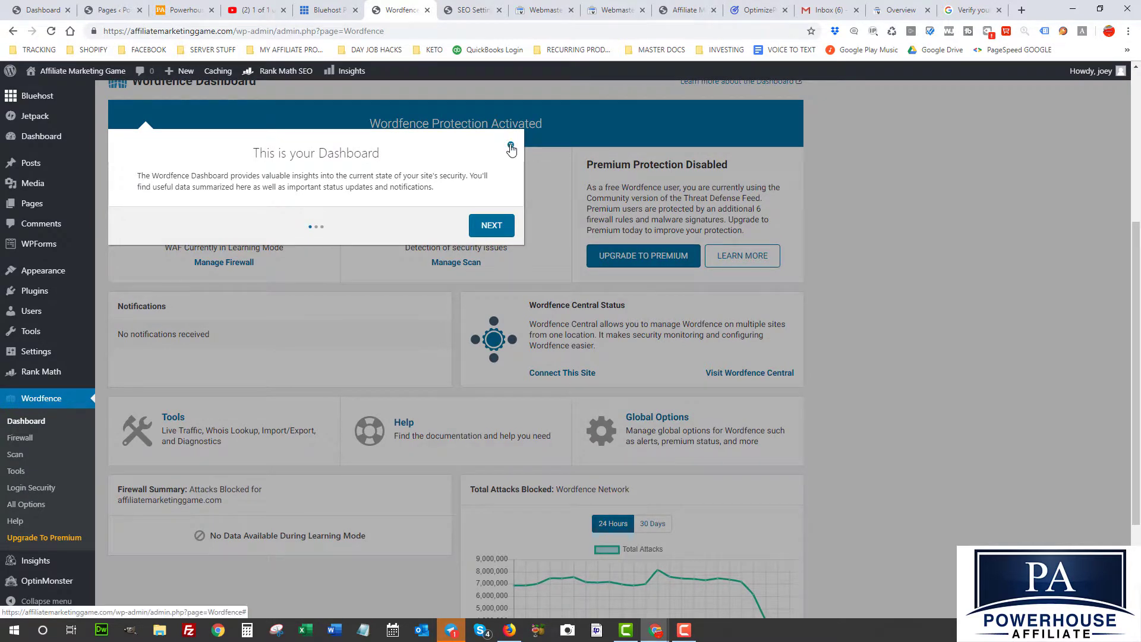
left_click(511, 146)
Step: Examine the Wordfence dashboard, including the firewall and scan status, notifications, firewall summary and total attacks blocked chart
scroll(521, 318, "down", 3)
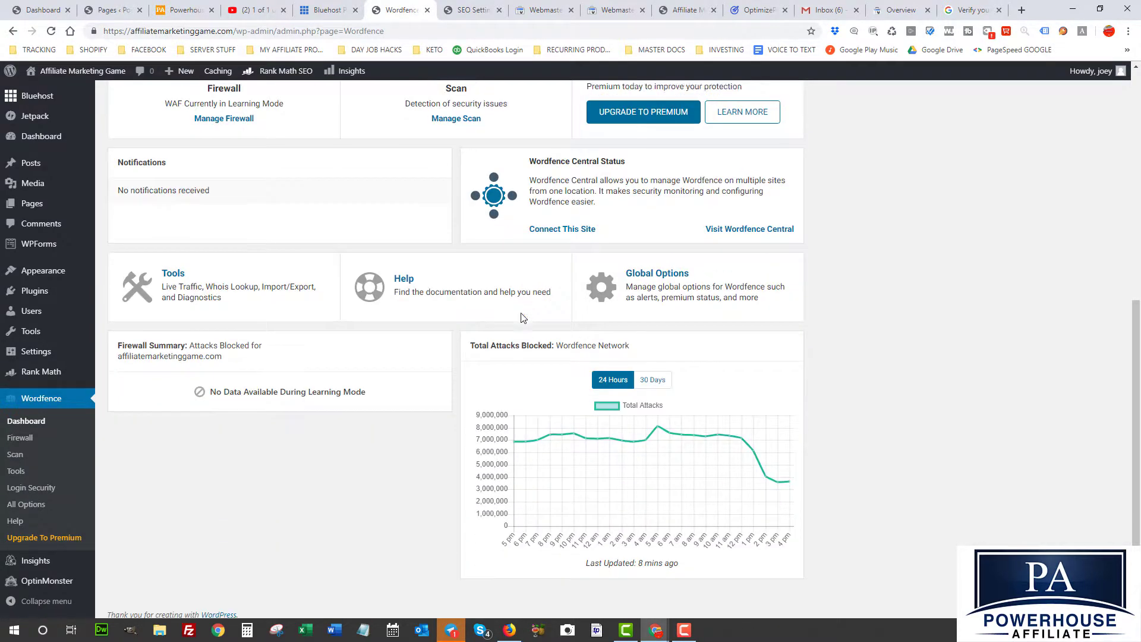
scroll(360, 416, "up", 2)
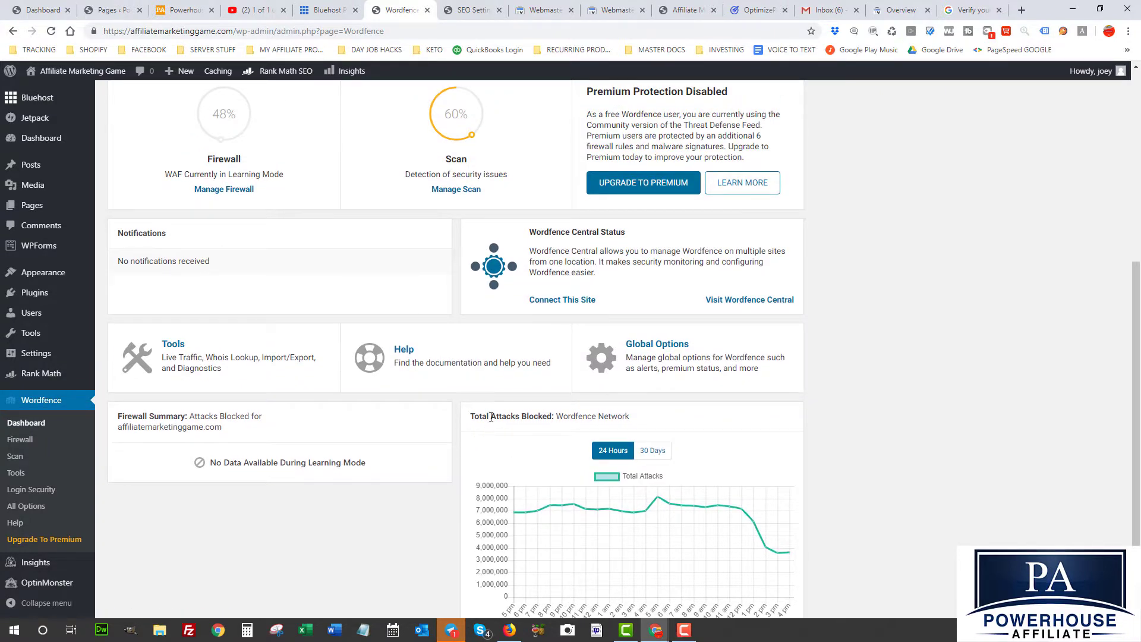
left_click_drag(594, 417, 536, 420)
left_click(322, 533)
scroll(324, 537, "down", 2)
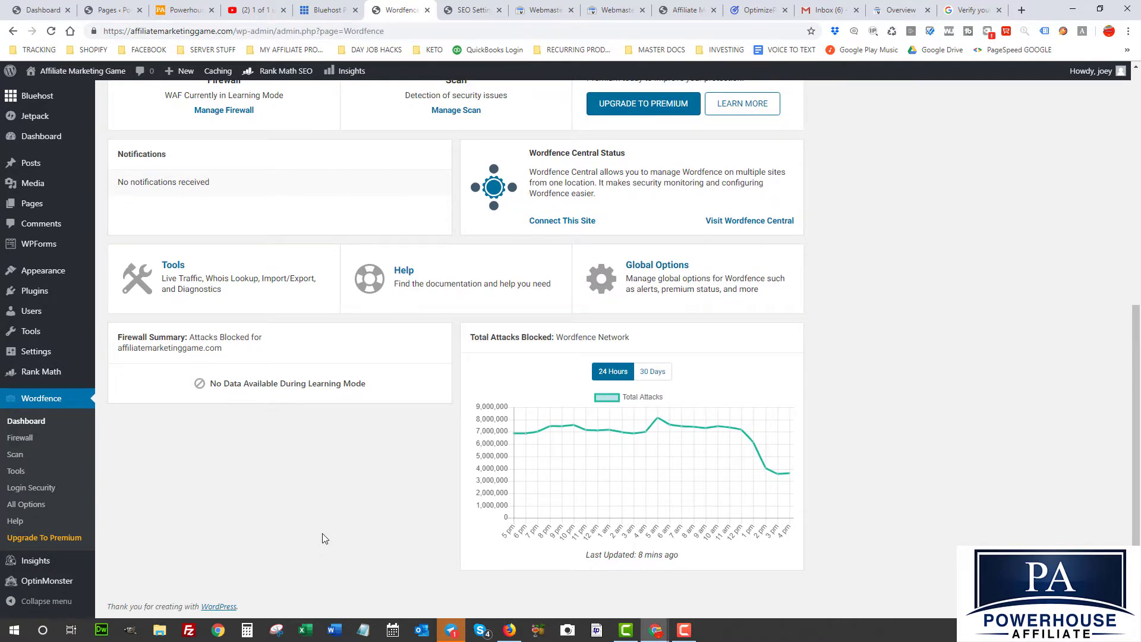
scroll(323, 538, "up", 7)
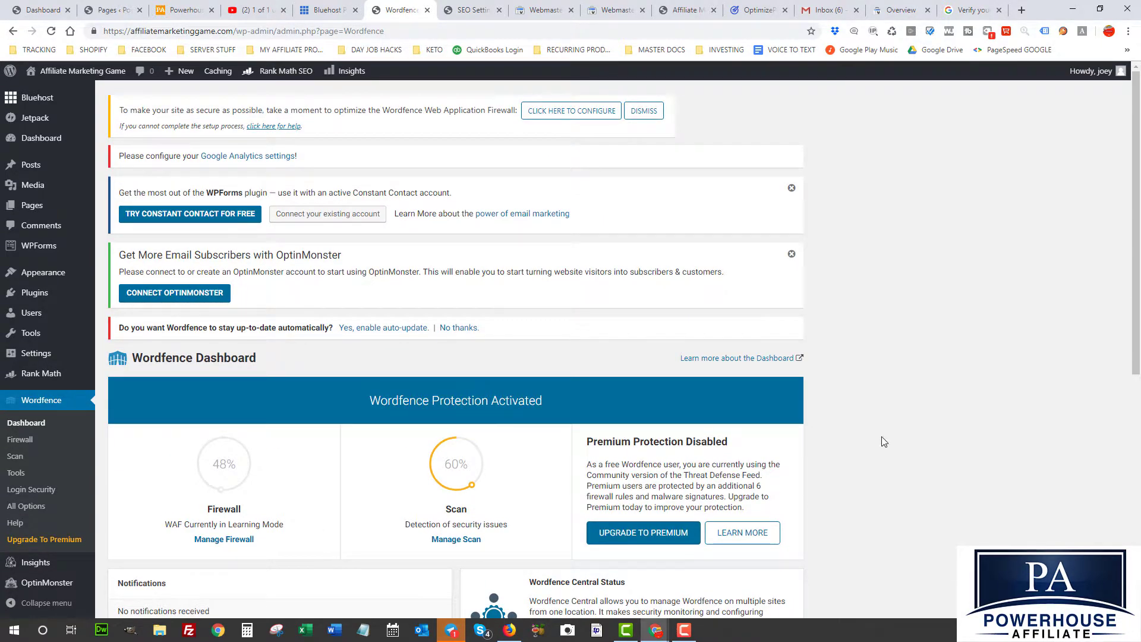
scroll(607, 464, "down", 7)
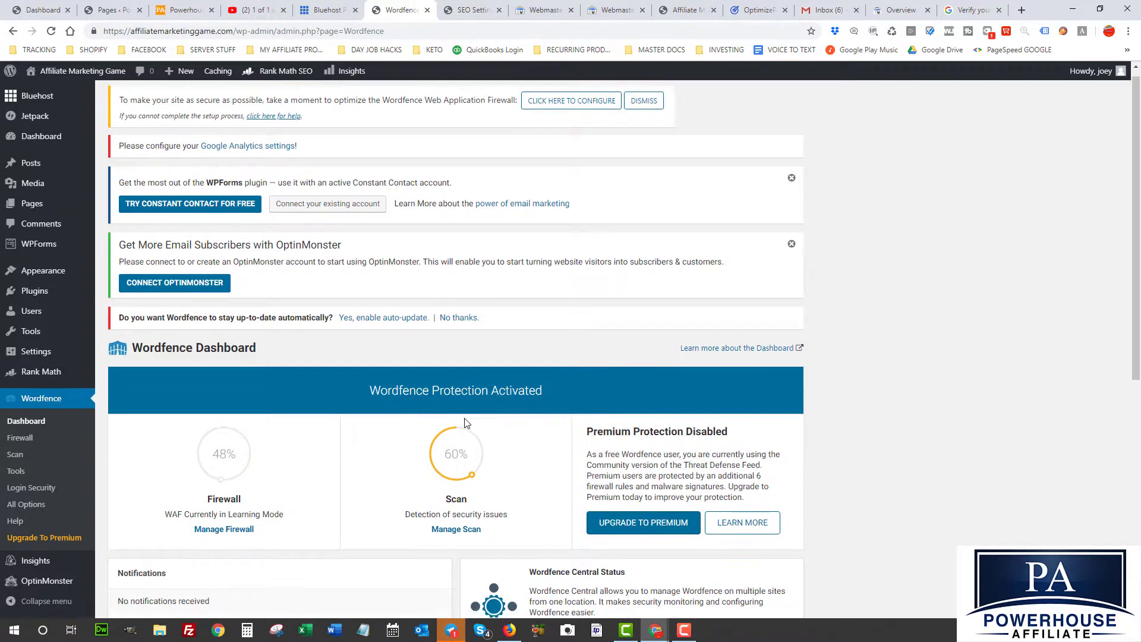
scroll(454, 422, "up", 5)
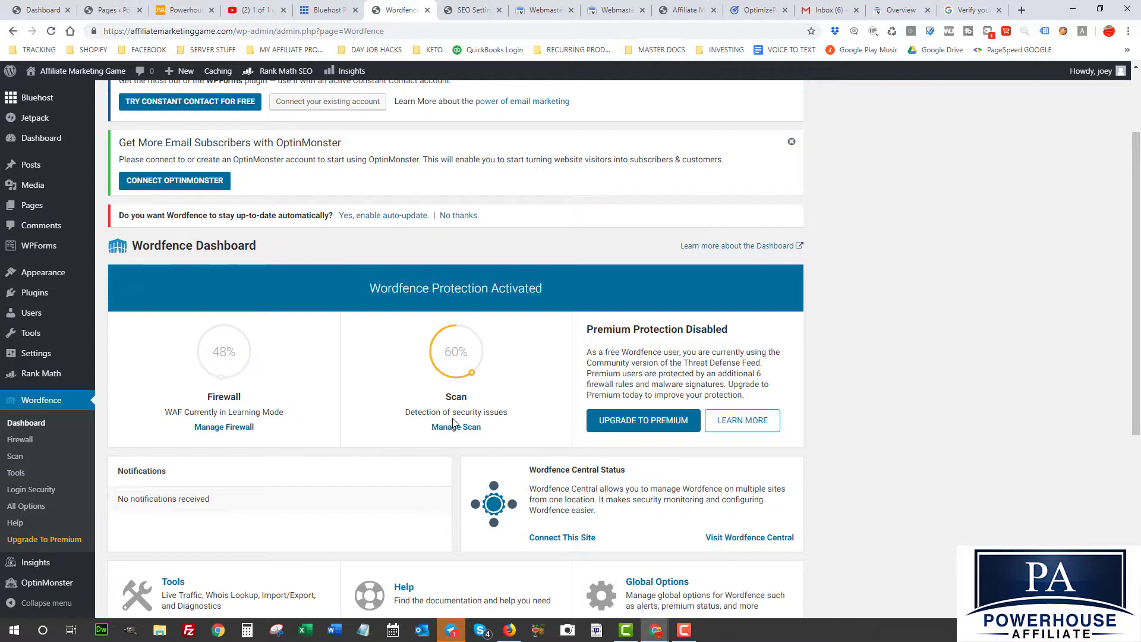
Step: Open the page for adding new plugins, and switch to the OptimizePress Members Hub to locate the OptimizePress Plugin download
mouse_move(36, 294)
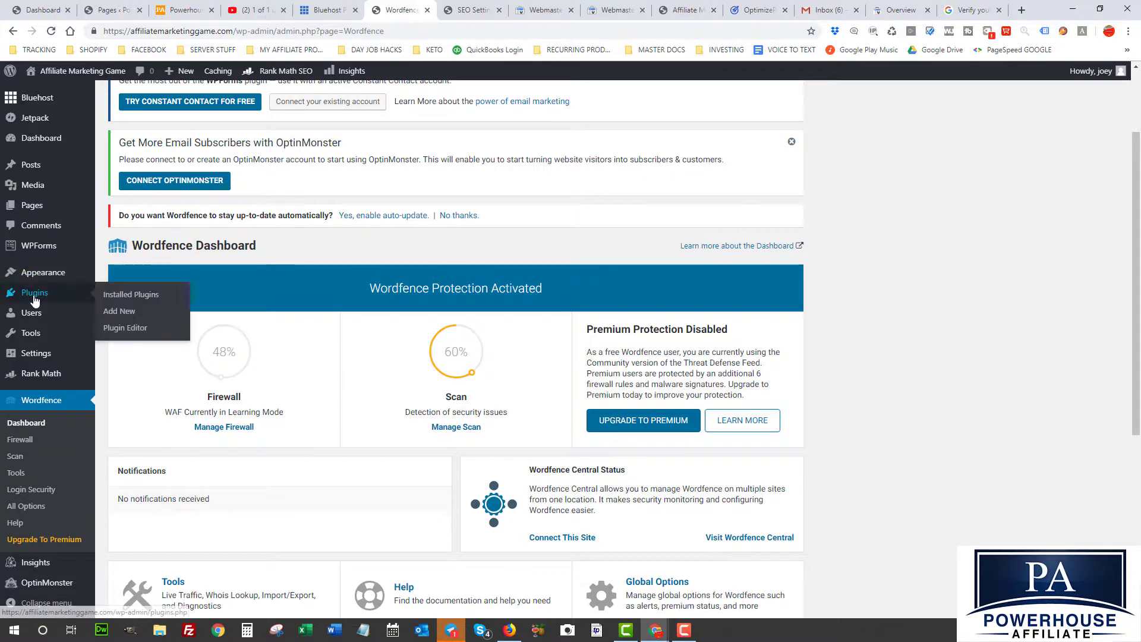
left_click(121, 312)
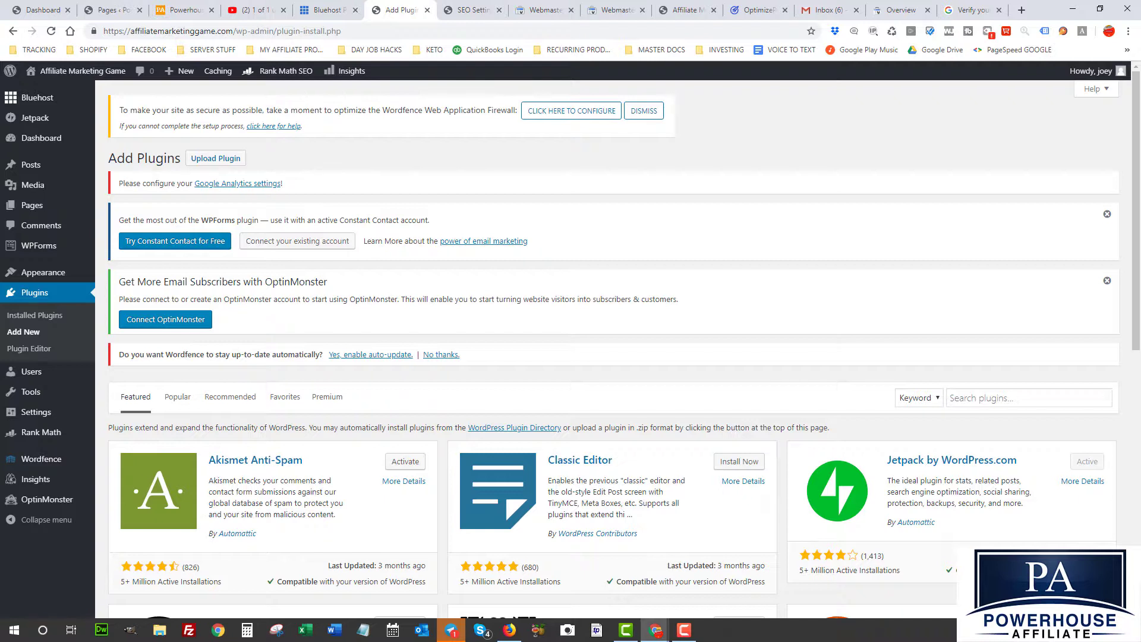
left_click(757, 11)
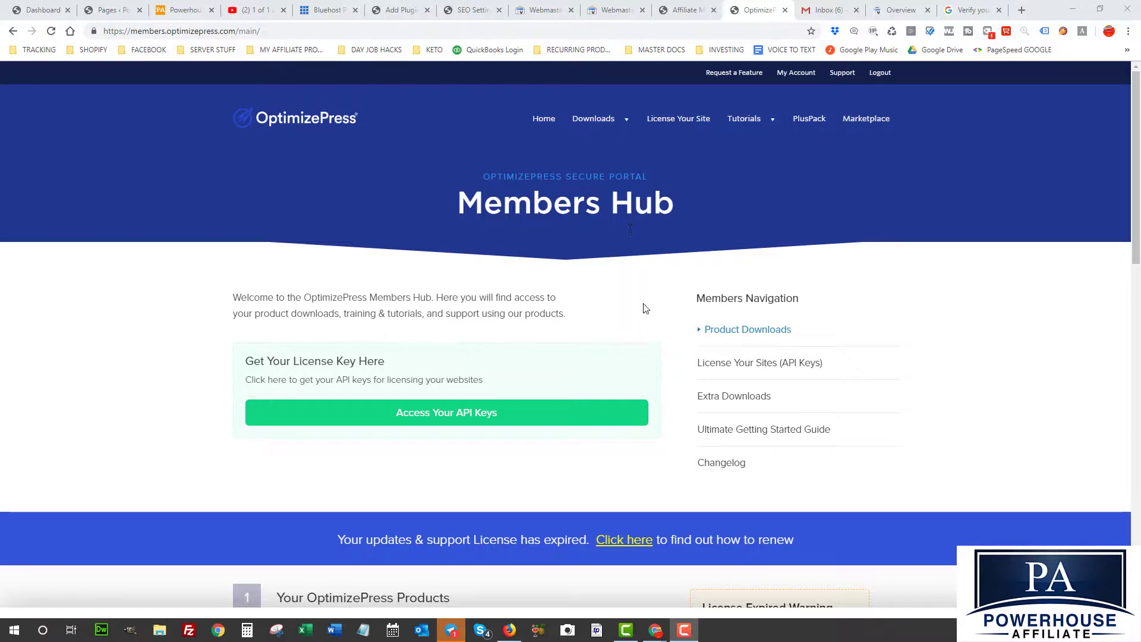
mouse_move(579, 120)
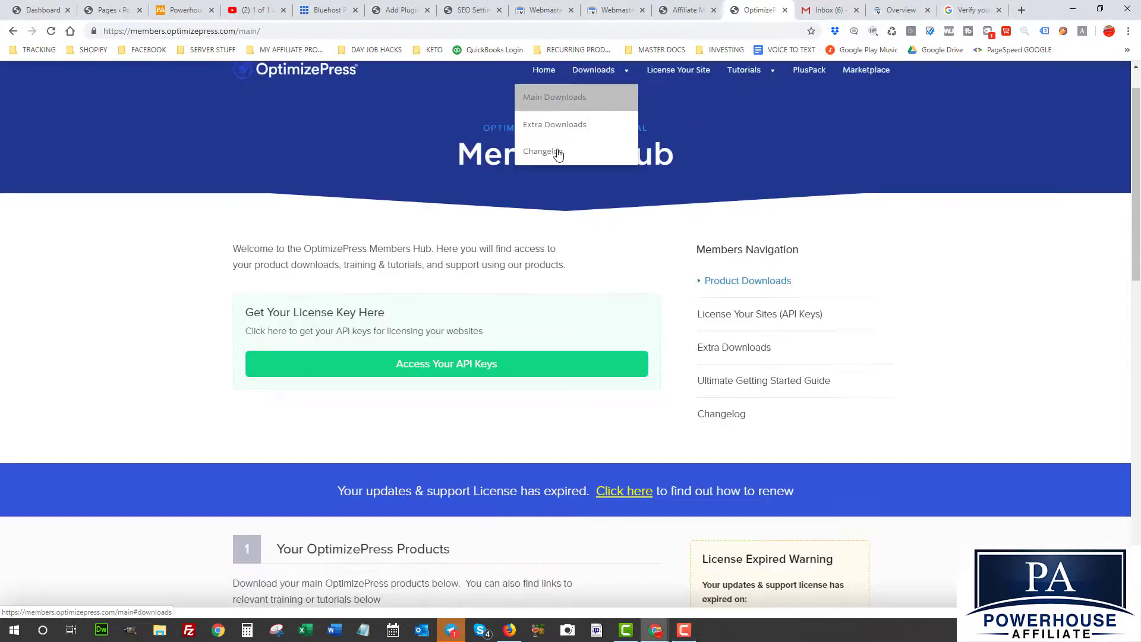
left_click(553, 146)
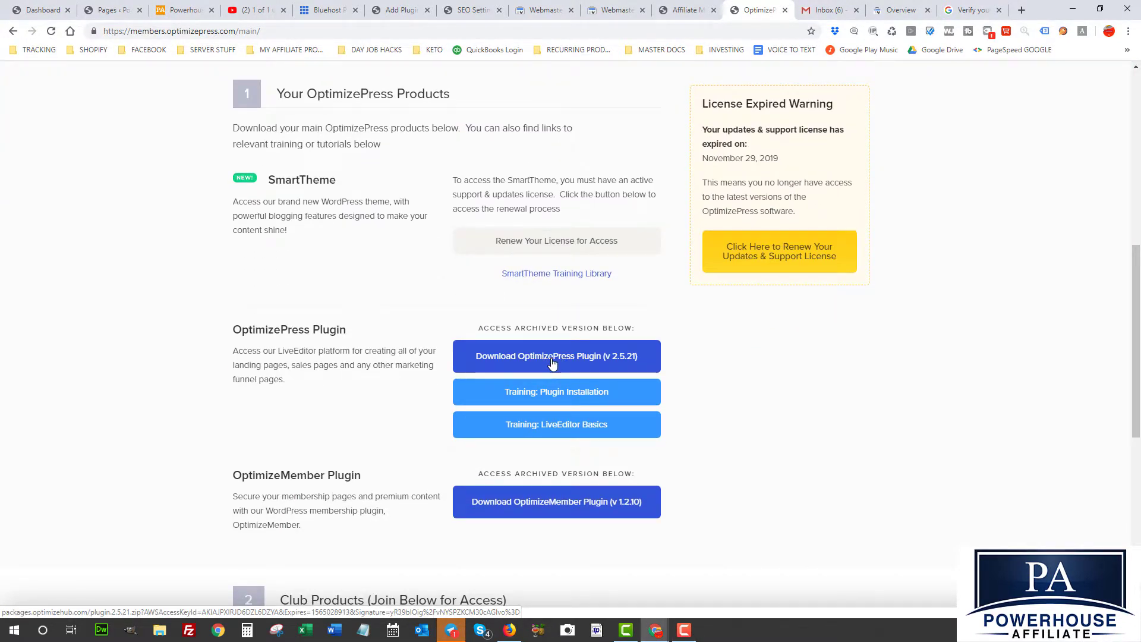
scroll(186, 331, "down", 2)
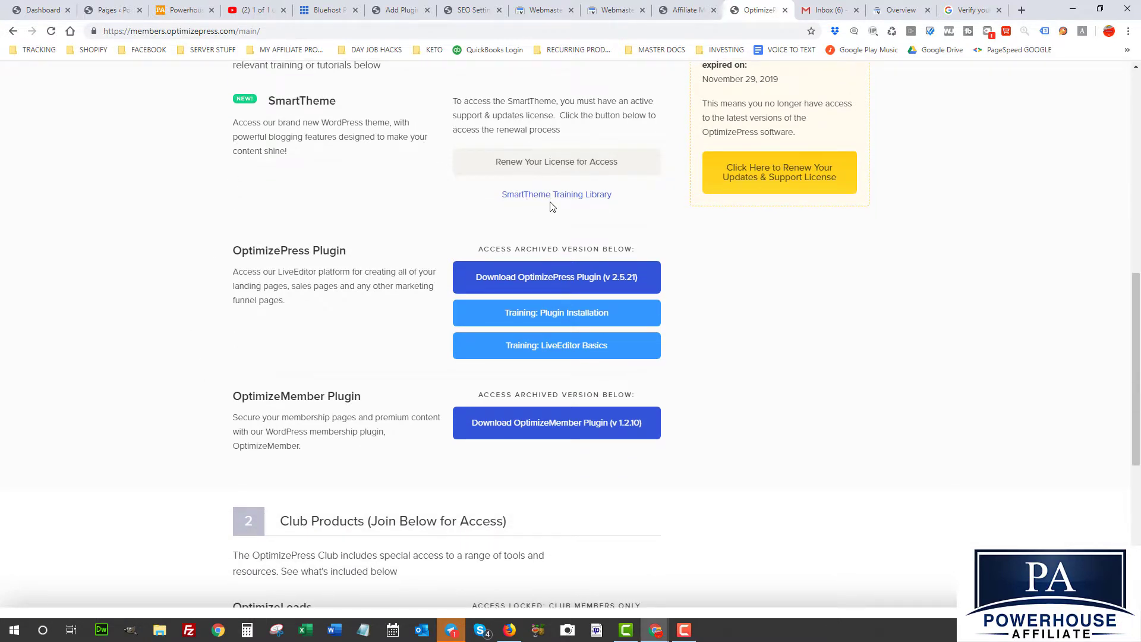
Step: Download the archived OptimizePress Plugin (v 2.5.21) and save it as plugin.2.5.21.zip in the Downloads folder
scroll(551, 206, "up", 2)
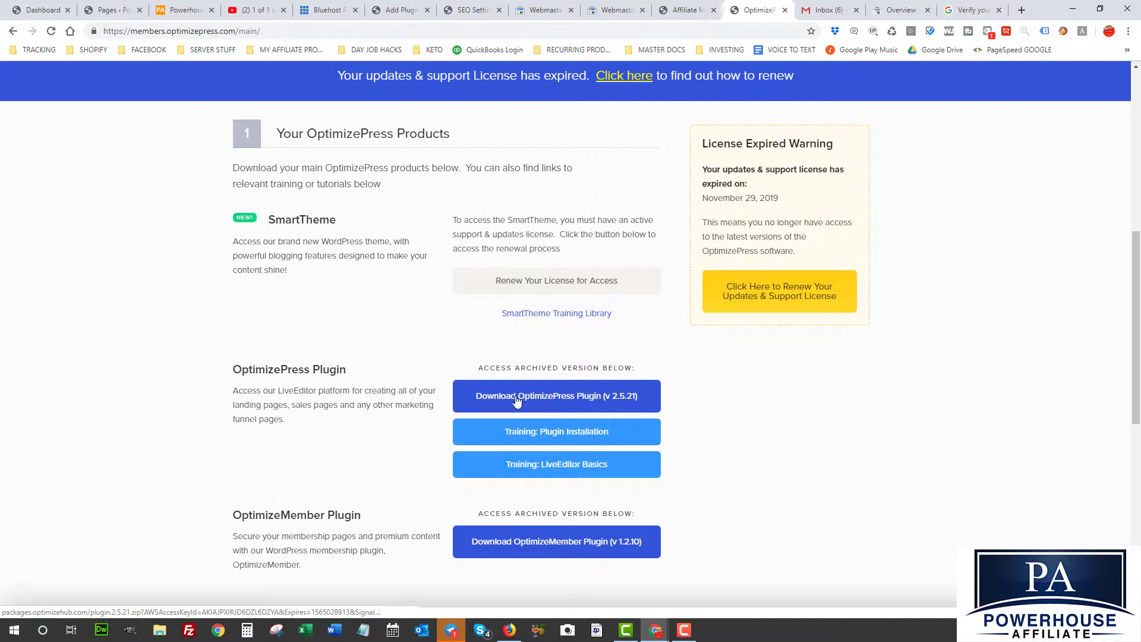
left_click(547, 405)
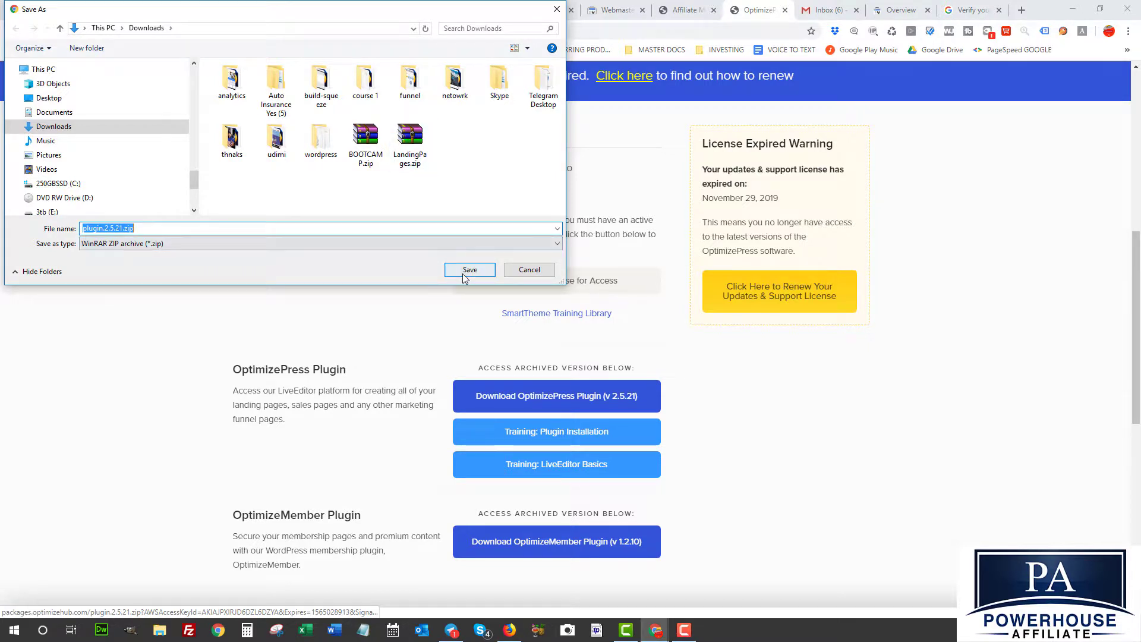
left_click(463, 275)
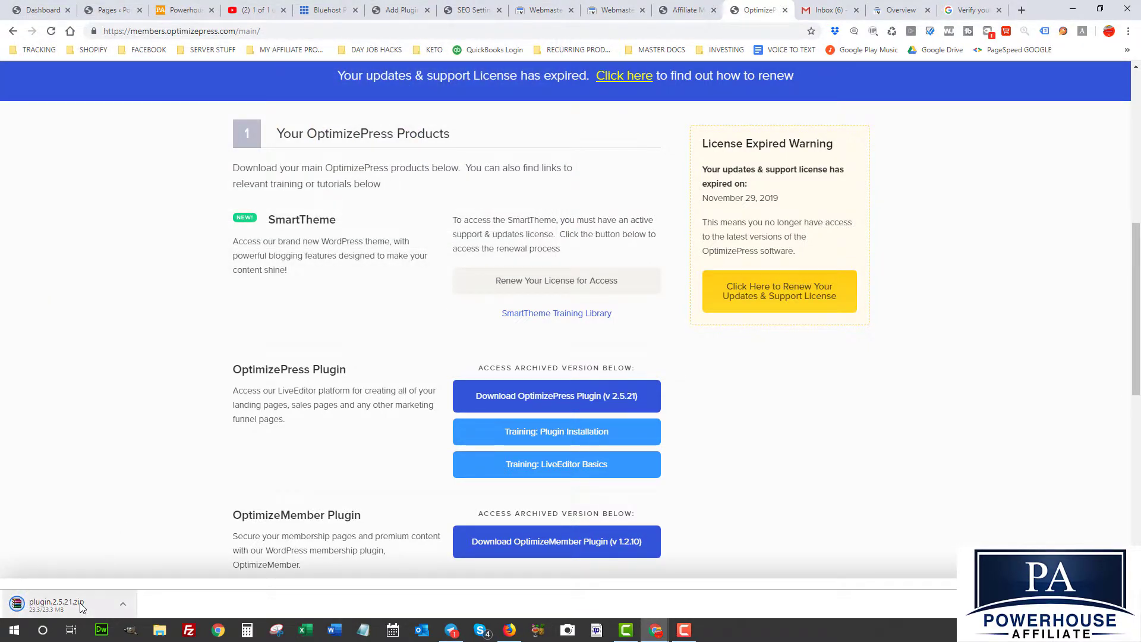
Step: Upload plugin.2.5.21.zip from the Downloads folder to the WordPress site, install it and activate the plugin
left_click(414, 13)
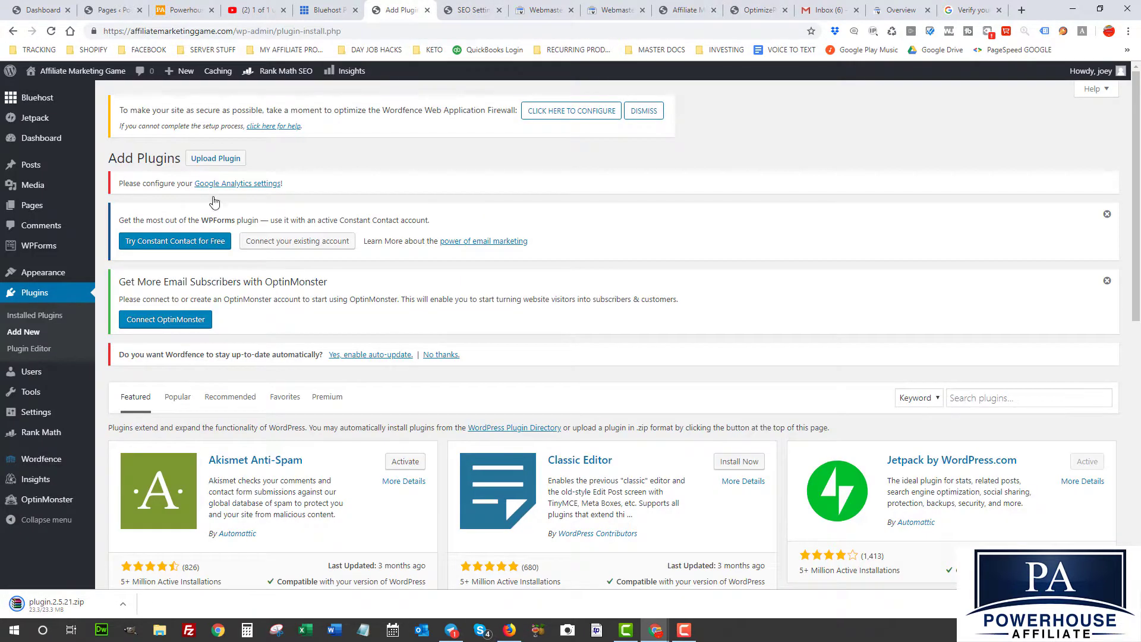
left_click(214, 159)
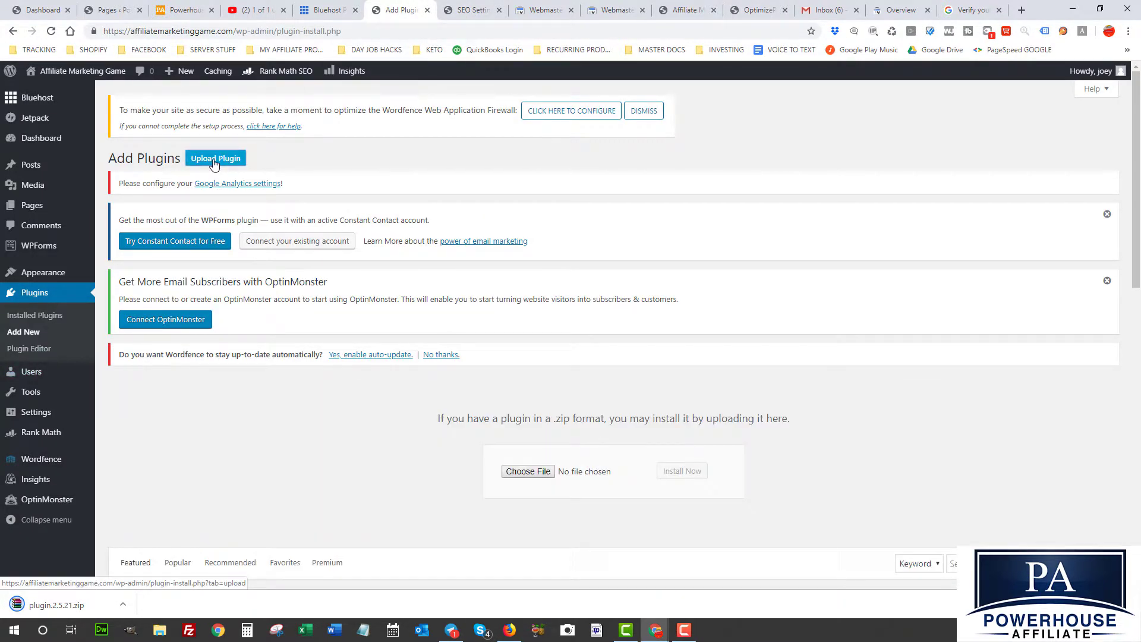
left_click(516, 472)
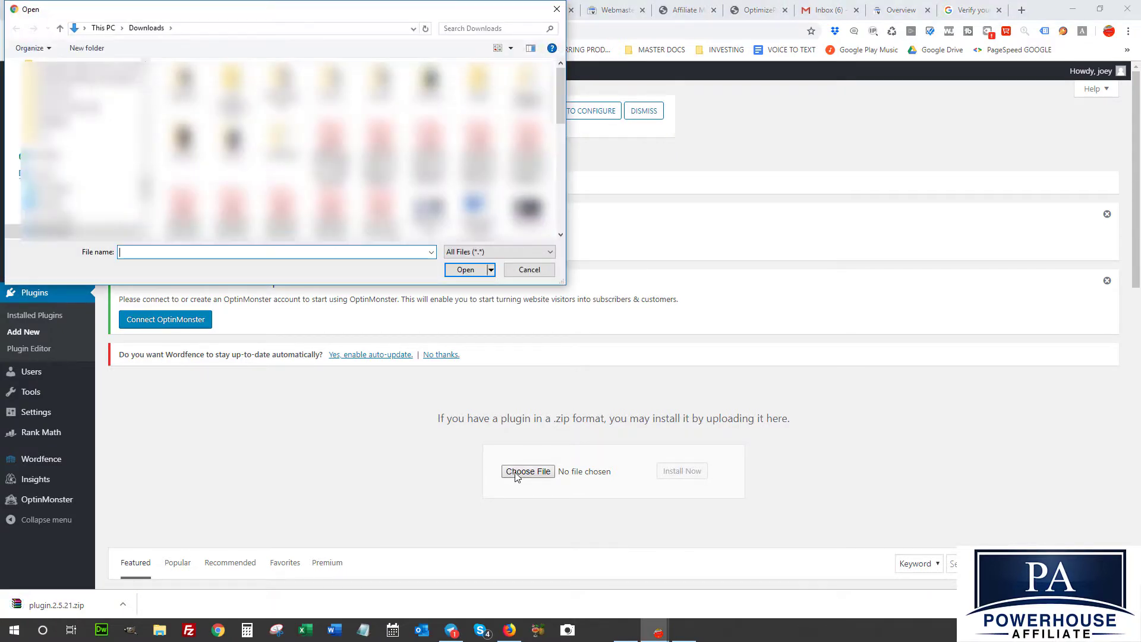
scroll(533, 60, "down", 5)
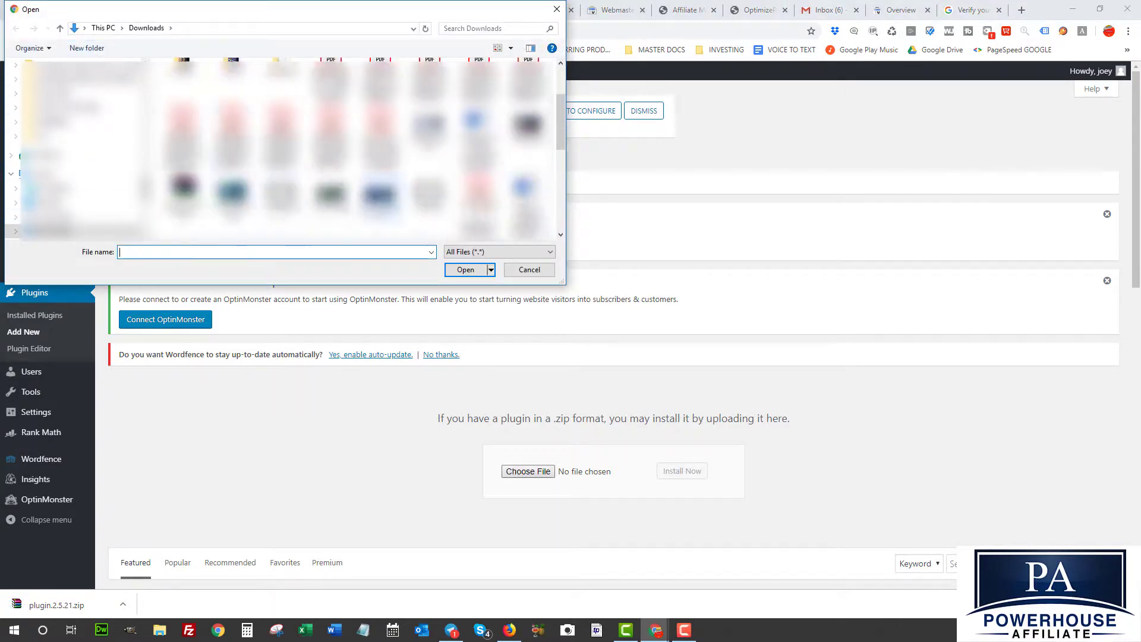
left_click(374, 193)
left_click(465, 271)
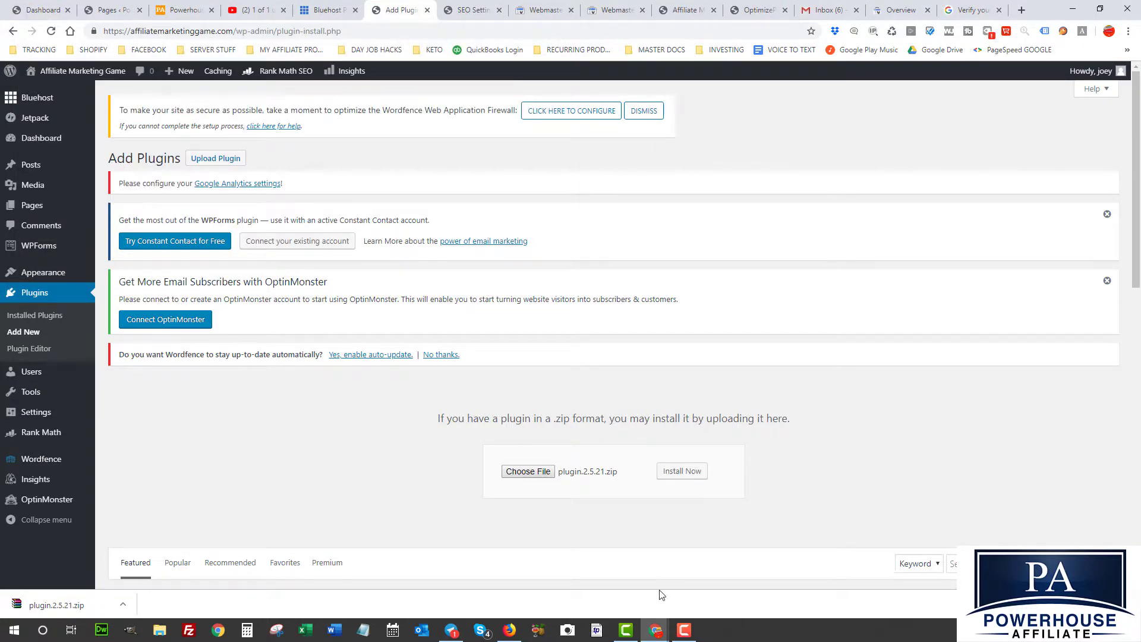
left_click(688, 473)
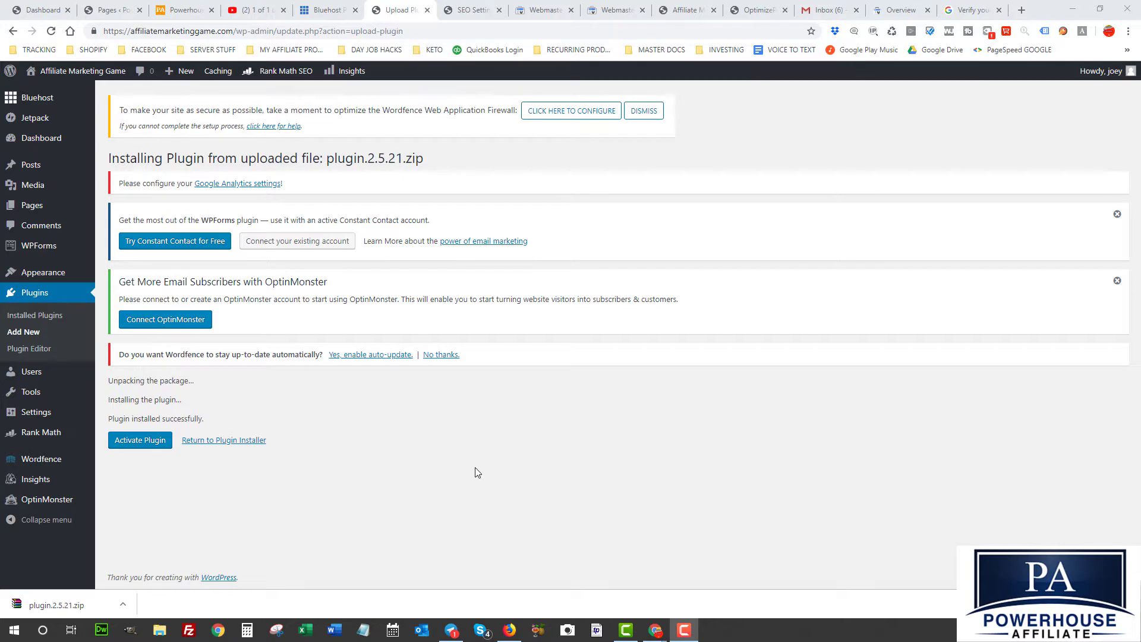
left_click(144, 447)
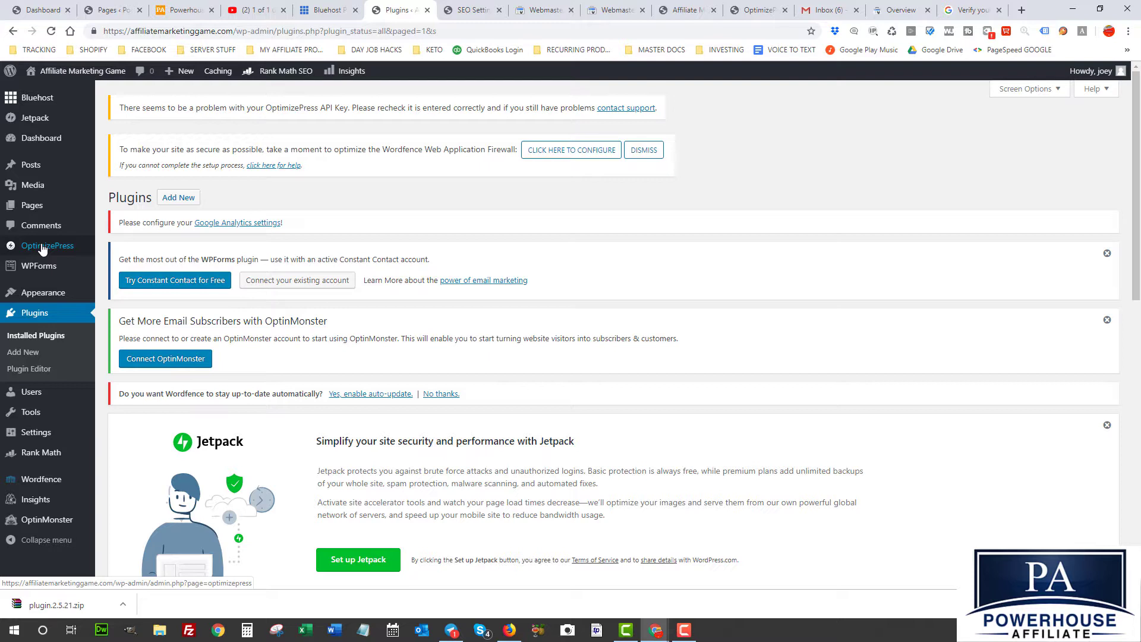
Step: Open the OptimizePress page in the WordPress admin and examine its API key requirement and entry field
left_click(42, 249)
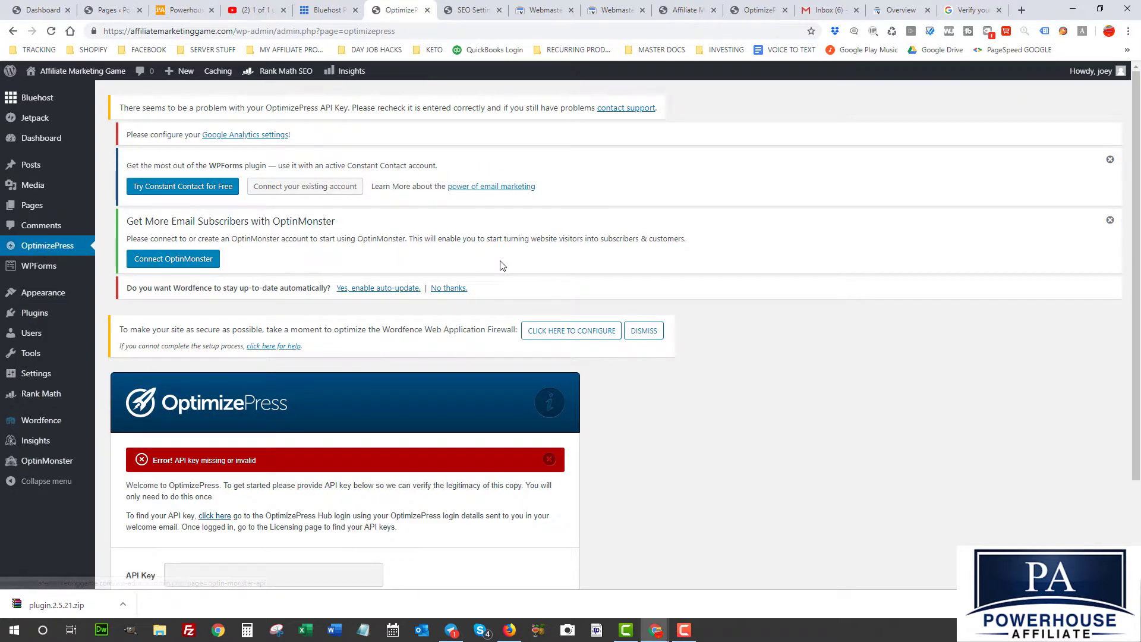
scroll(431, 350, "down", 2)
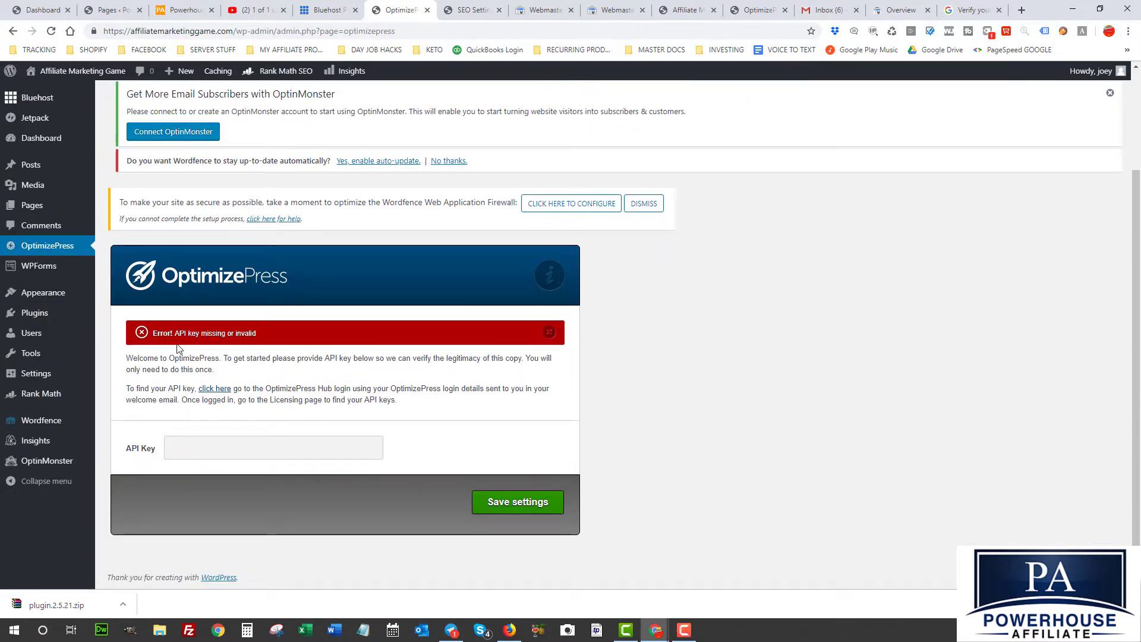
left_click_drag(163, 333, 256, 334)
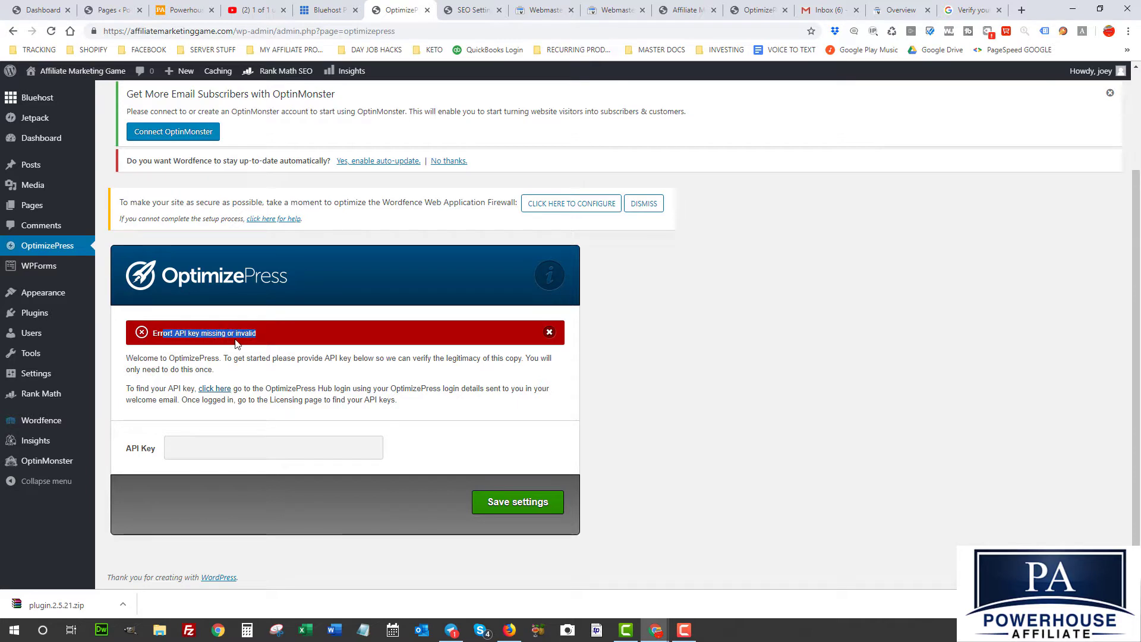
left_click(234, 341)
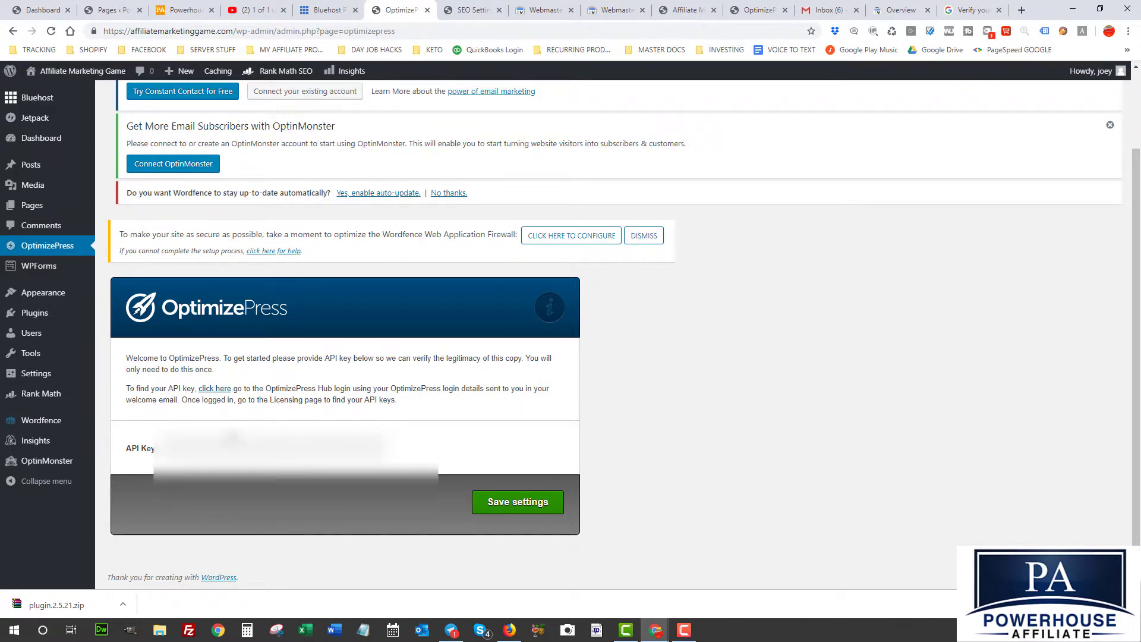
left_click(267, 445)
left_click(800, 375)
Step: Switch to the OptimizePress Members Hub and open the site licensing page to locate the personal license keys
left_click(469, 10)
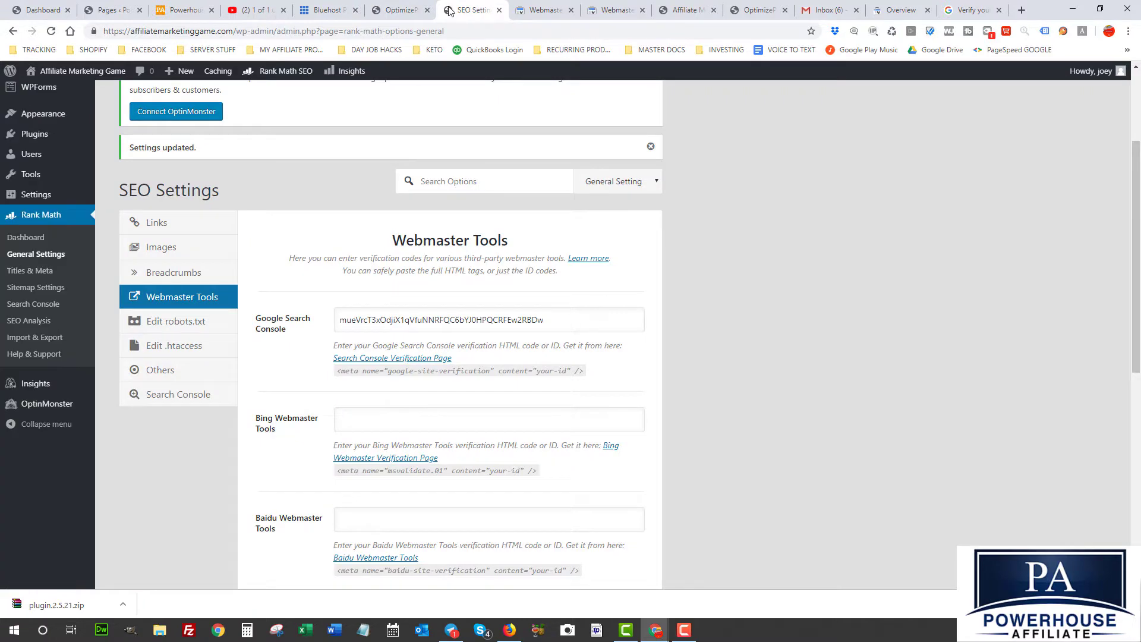
left_click(399, 10)
left_click(756, 10)
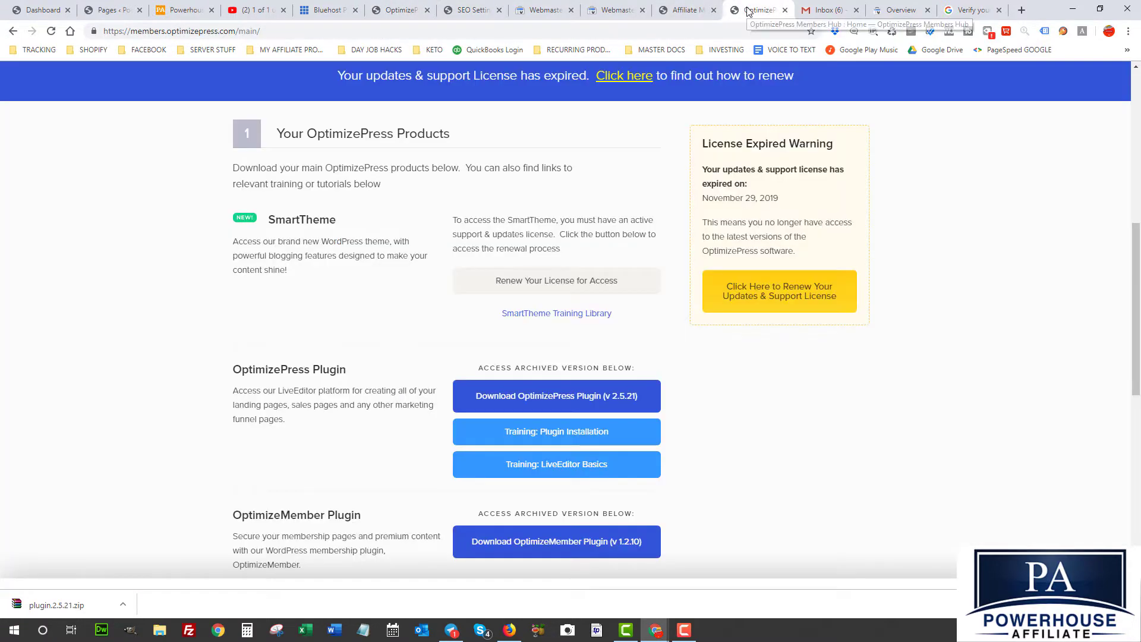
scroll(497, 371, "up", 4)
scroll(498, 370, "up", 4)
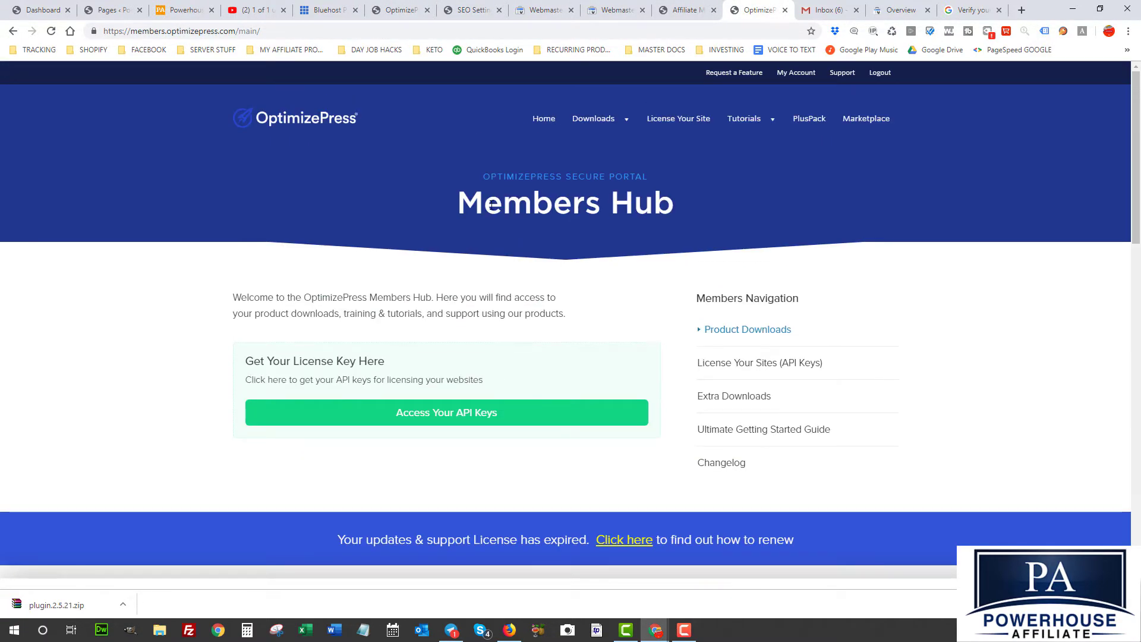
left_click(689, 123)
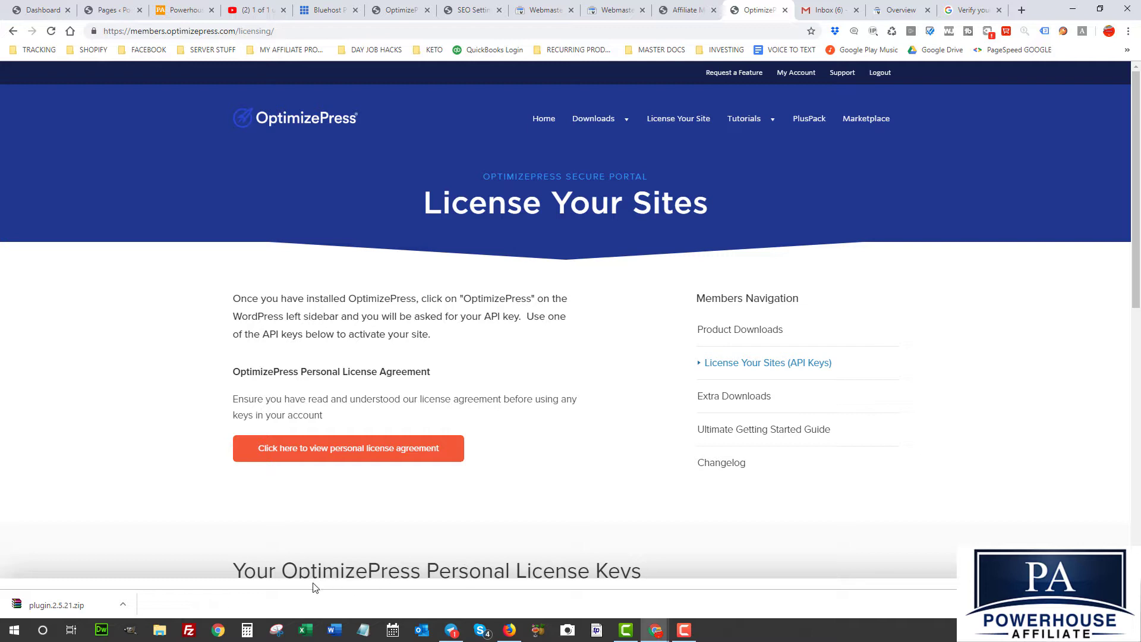
left_click_drag(281, 569, 596, 561)
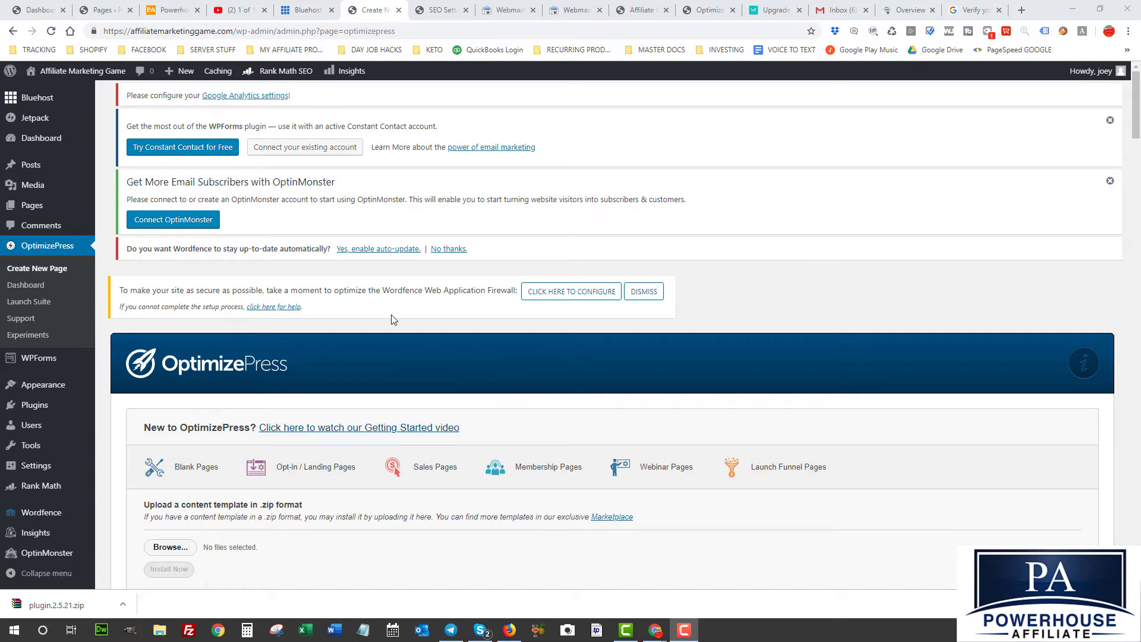
Step: Examine the OptimizePress page template gallery, from opt-in and landing pages through webinar, membership and launch pages to blank pages
scroll(391, 315, "down", 3)
scroll(391, 315, "down", 20)
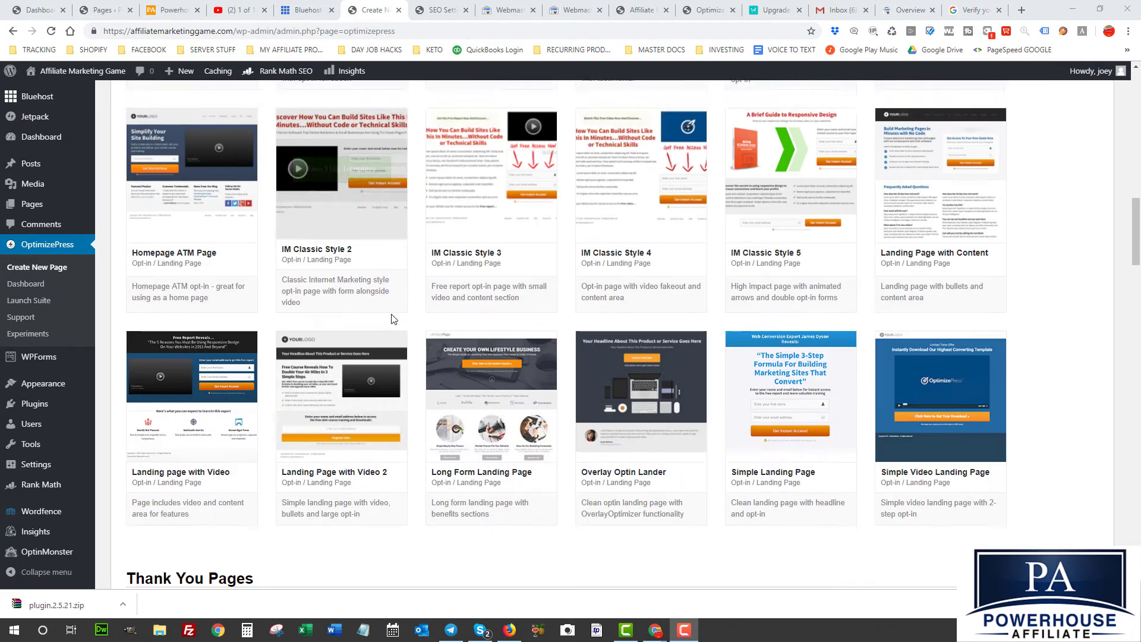
scroll(391, 319, "down", 20)
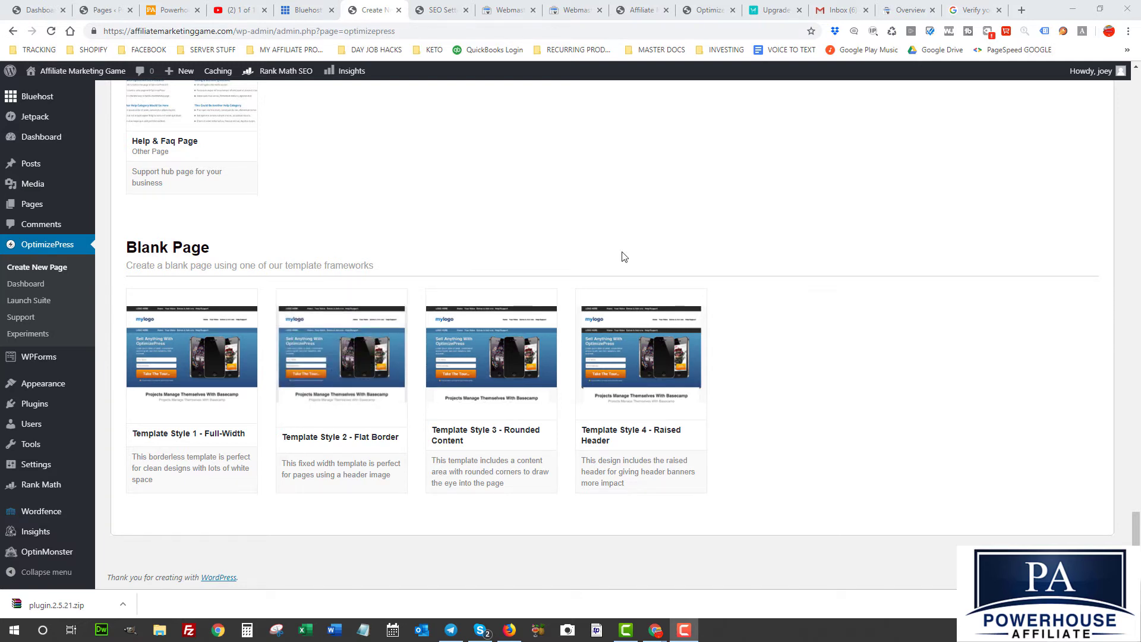
scroll(491, 255, "up", 8)
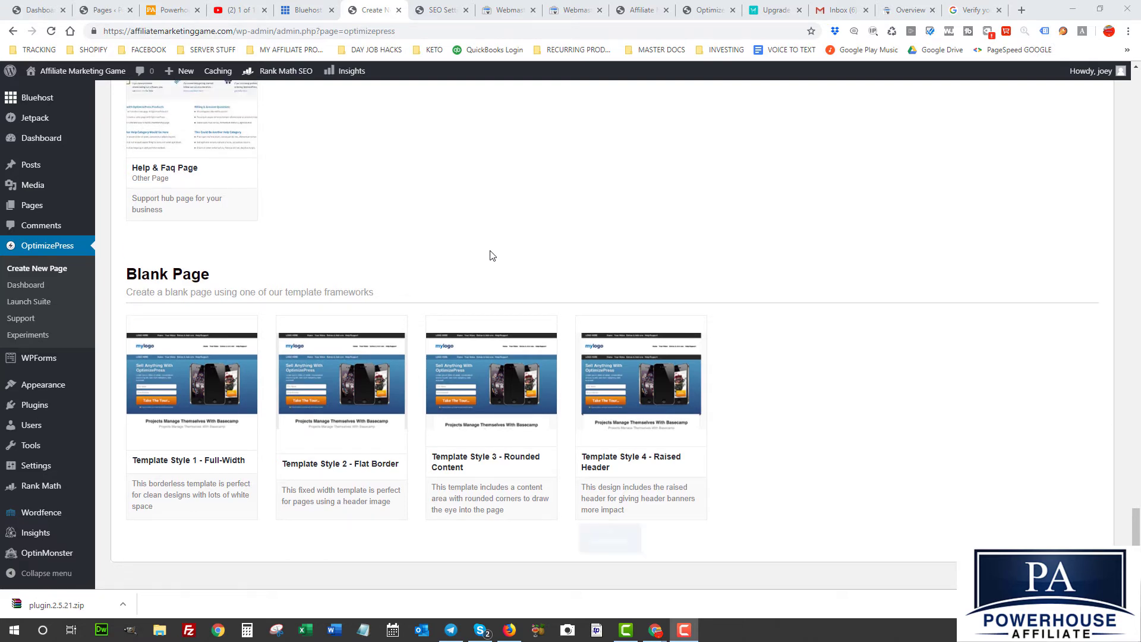
scroll(491, 255, "up", 6)
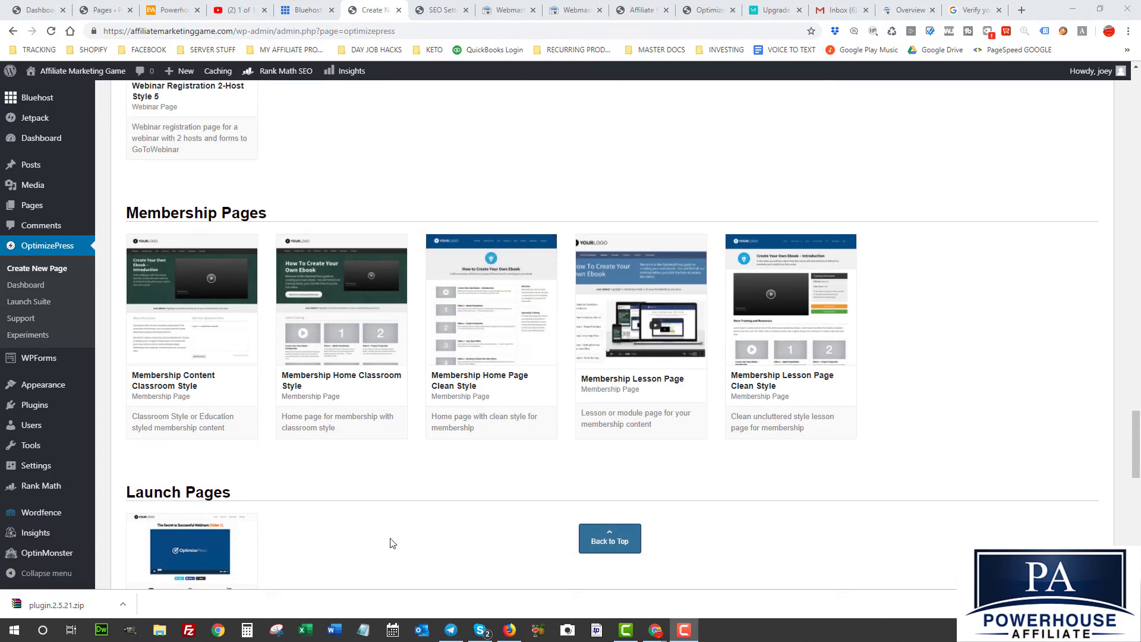
scroll(704, 339, "up", 10)
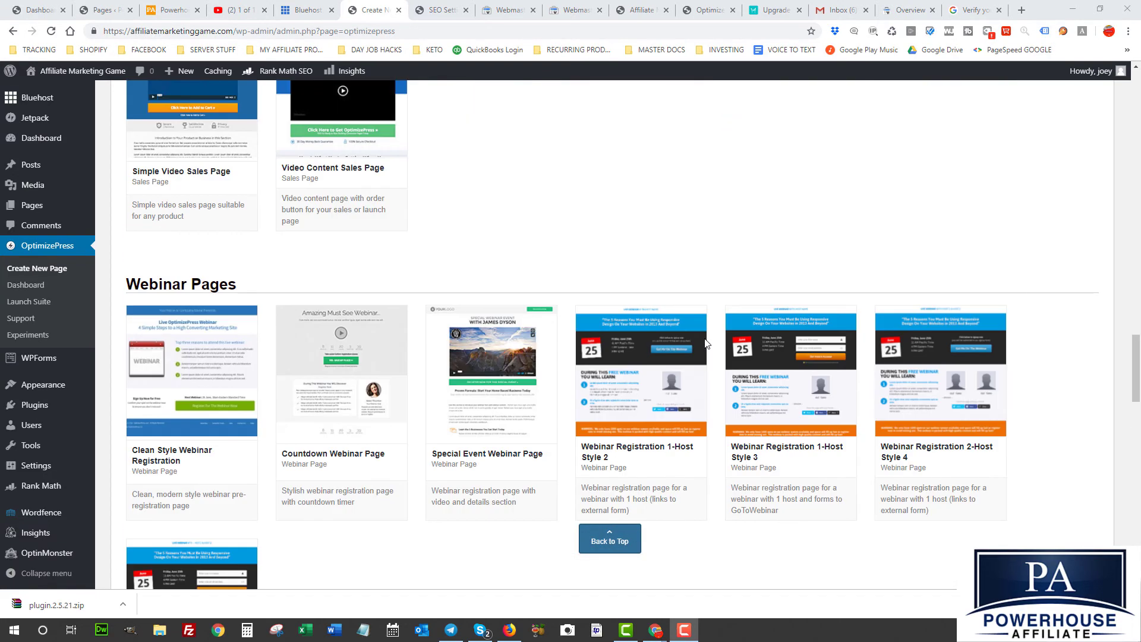
scroll(705, 343, "up", 15)
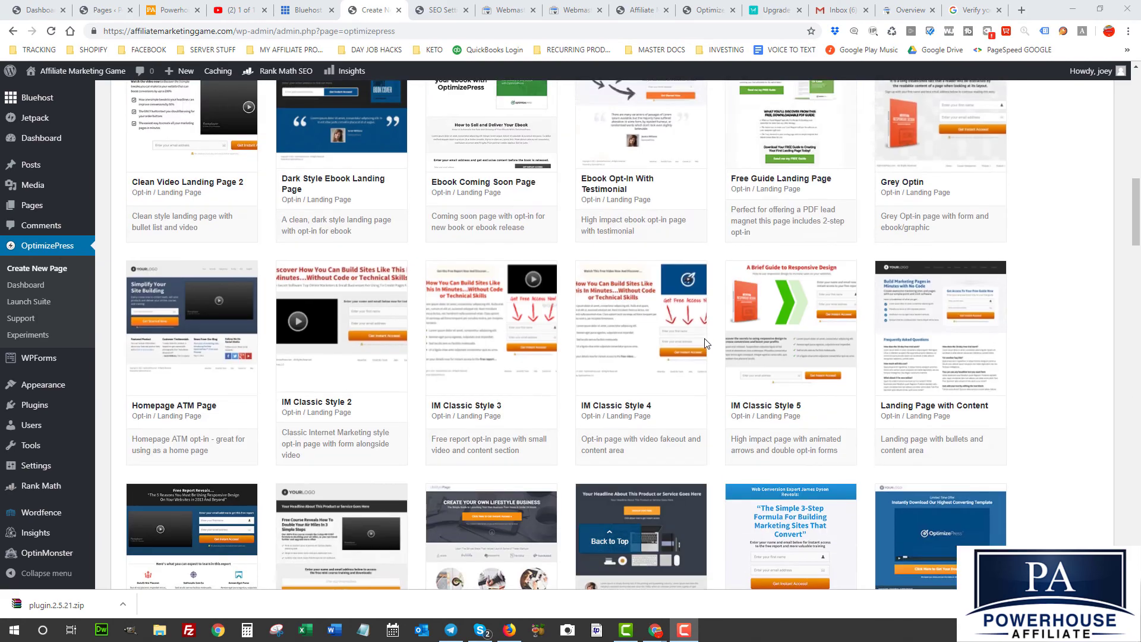
scroll(706, 344, "up", 5)
scroll(705, 343, "down", 3)
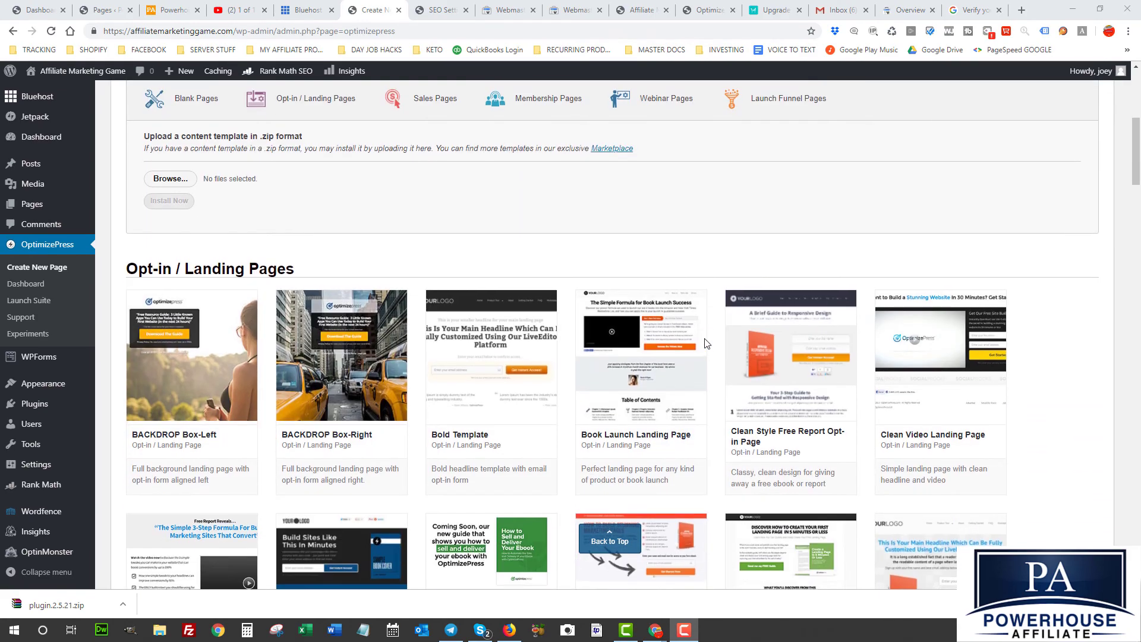